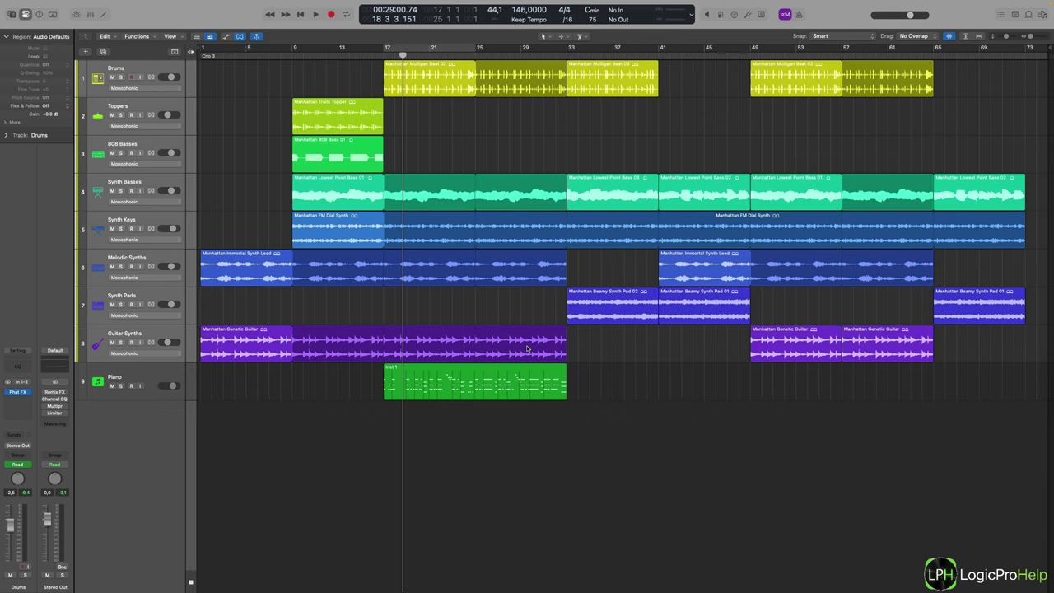
Turn on cycle playback for bars 17 to 25 and audition the section at its original speed.
{"action": "left_click", "coordinate": [466, 135]}
{"action": "left_click", "coordinate": [387, 47]}
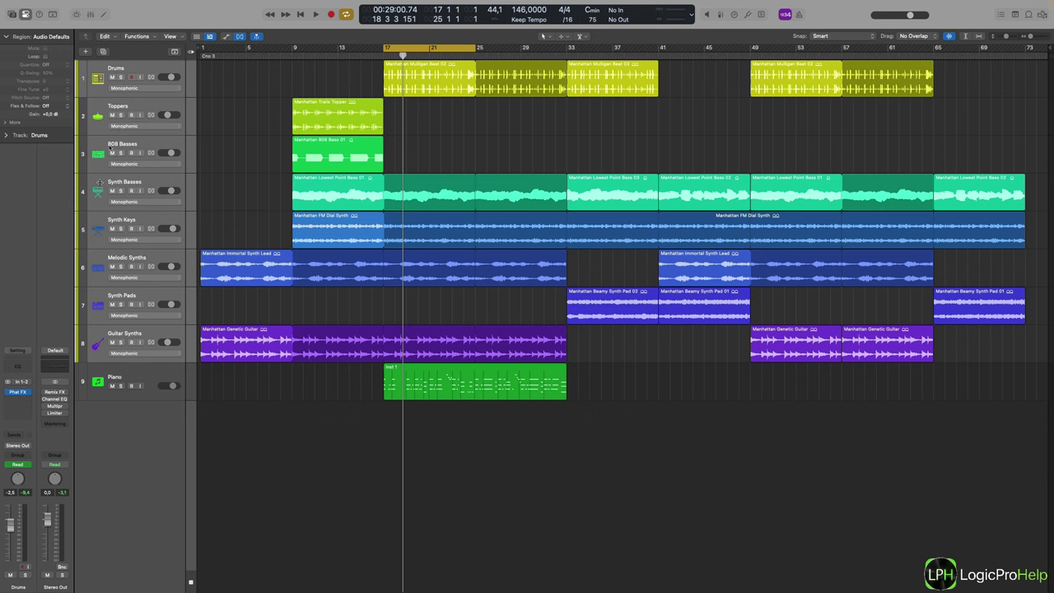
{"action": "key", "text": "space"}
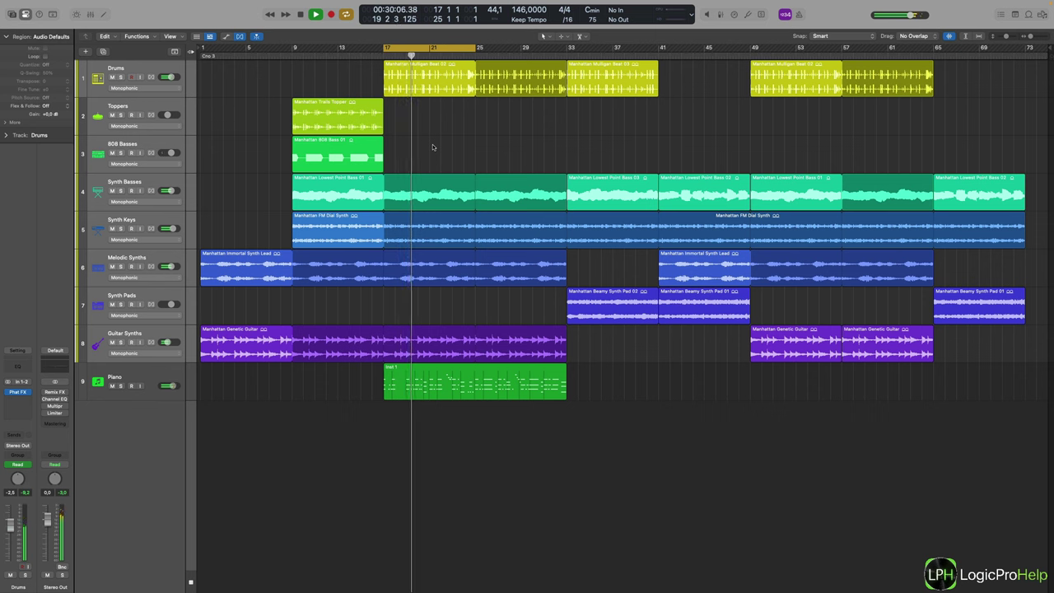
{"action": "key", "text": "space"}
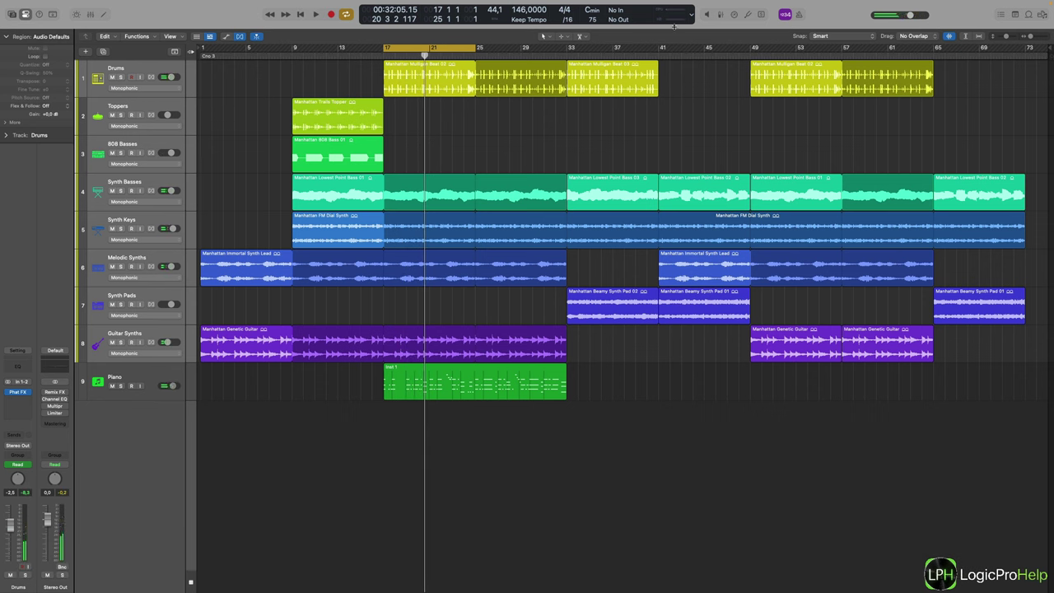
Customize the control bar's LCD to include the Varispeed display.
{"action": "right_click", "coordinate": [700, 24]}
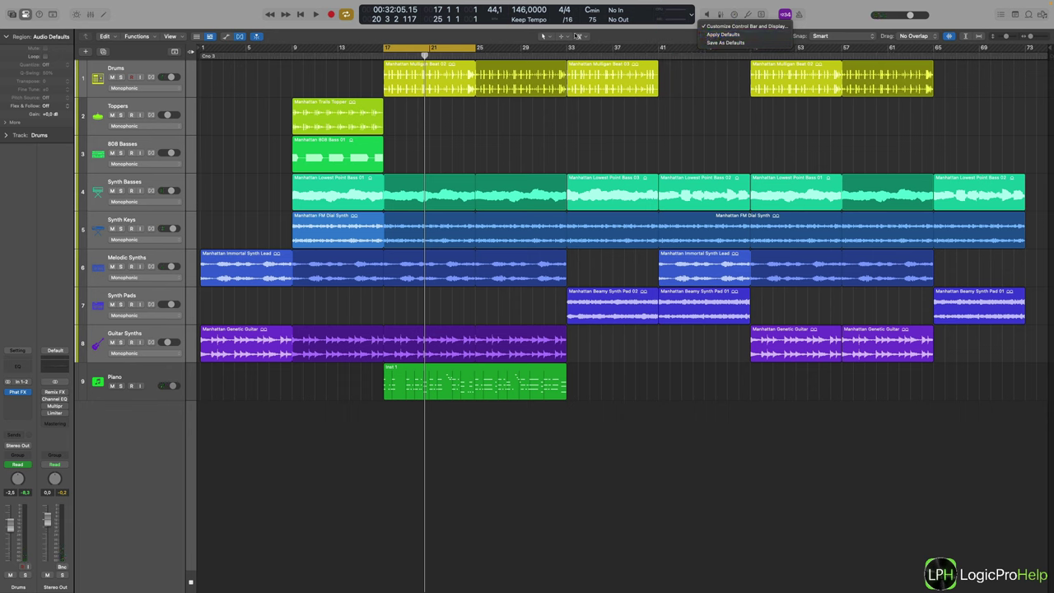
{"action": "left_click", "coordinate": [654, 31]}
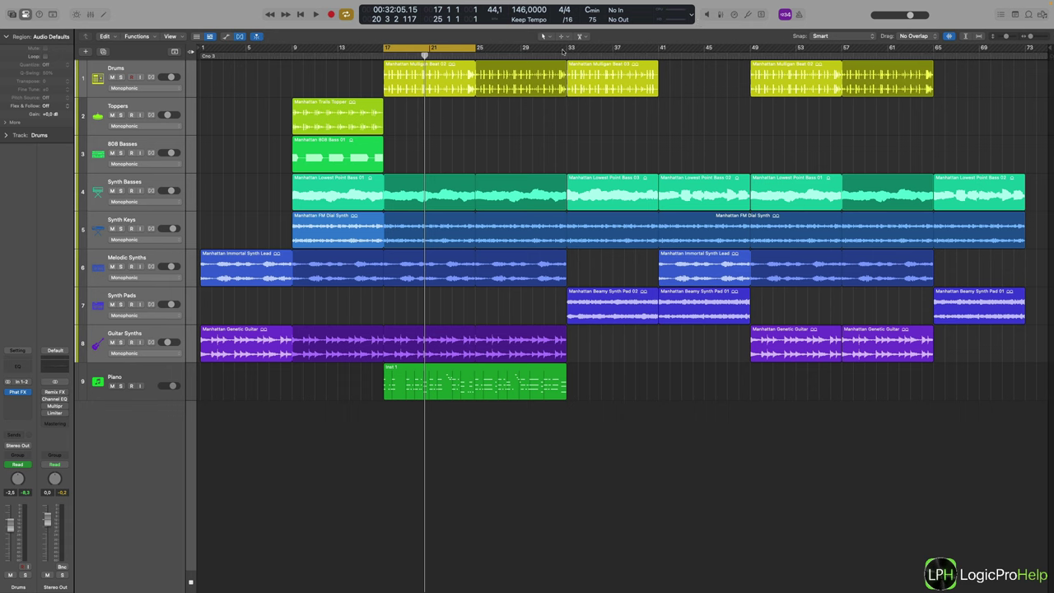
{"action": "left_click", "coordinate": [693, 15]}
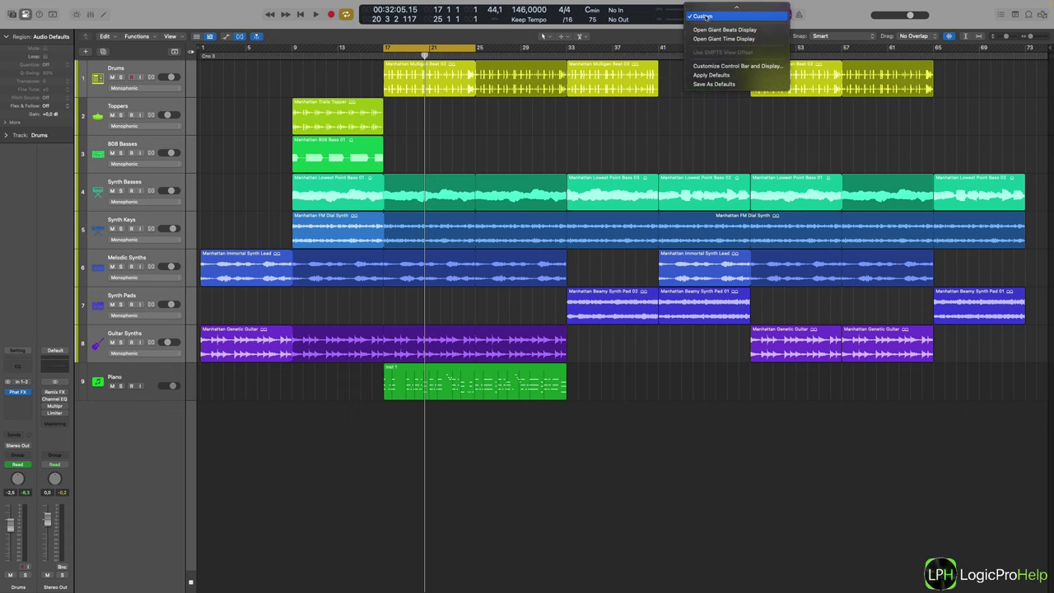
{"action": "left_click", "coordinate": [642, 26]}
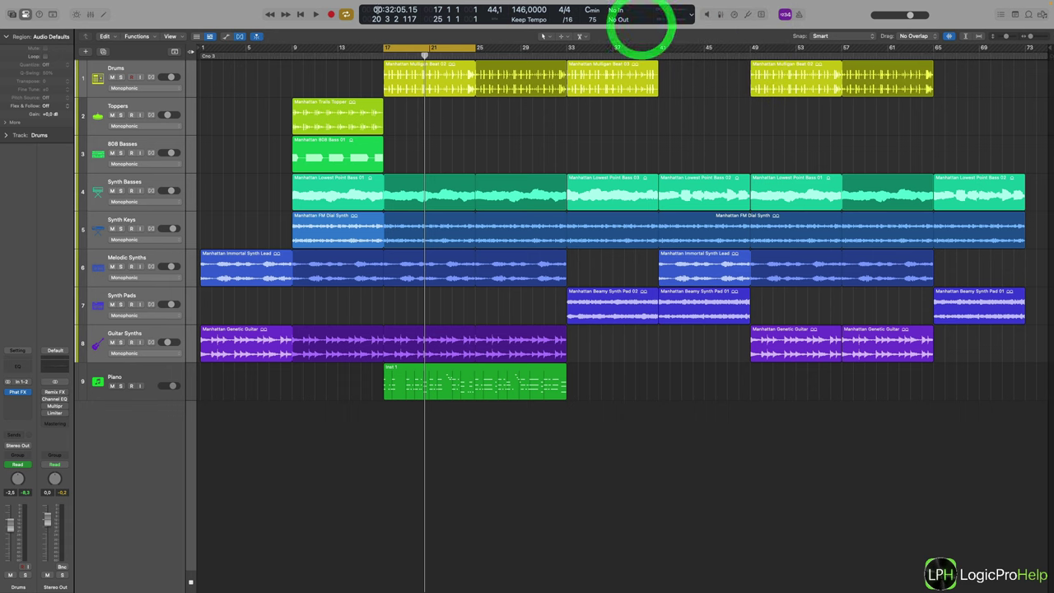
{"action": "left_click", "coordinate": [698, 20]}
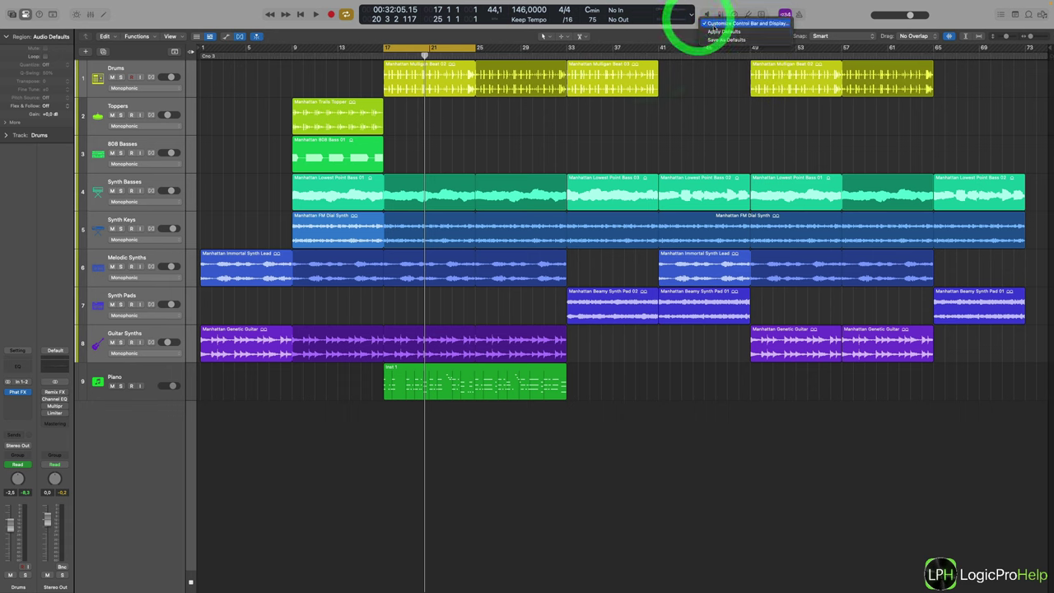
{"action": "left_click", "coordinate": [716, 27]}
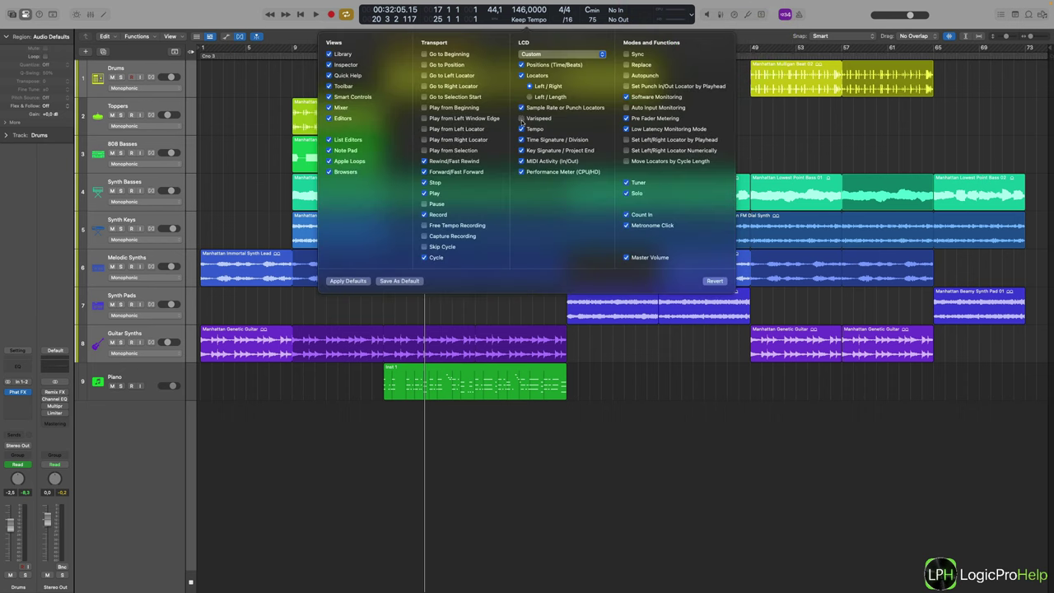
{"action": "left_click", "coordinate": [521, 119]}
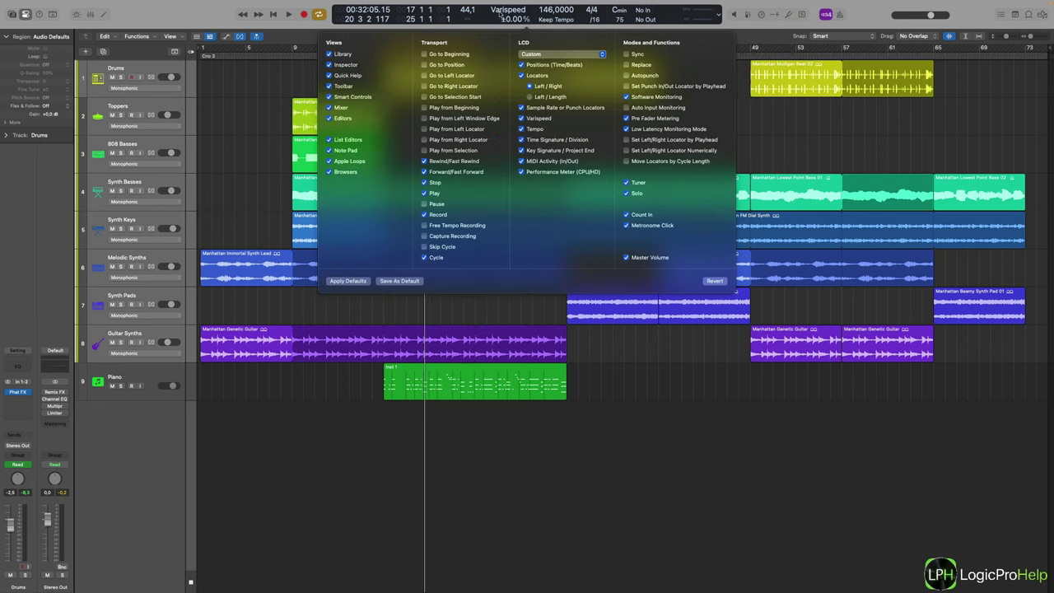
{"action": "left_click", "coordinate": [733, 24]}
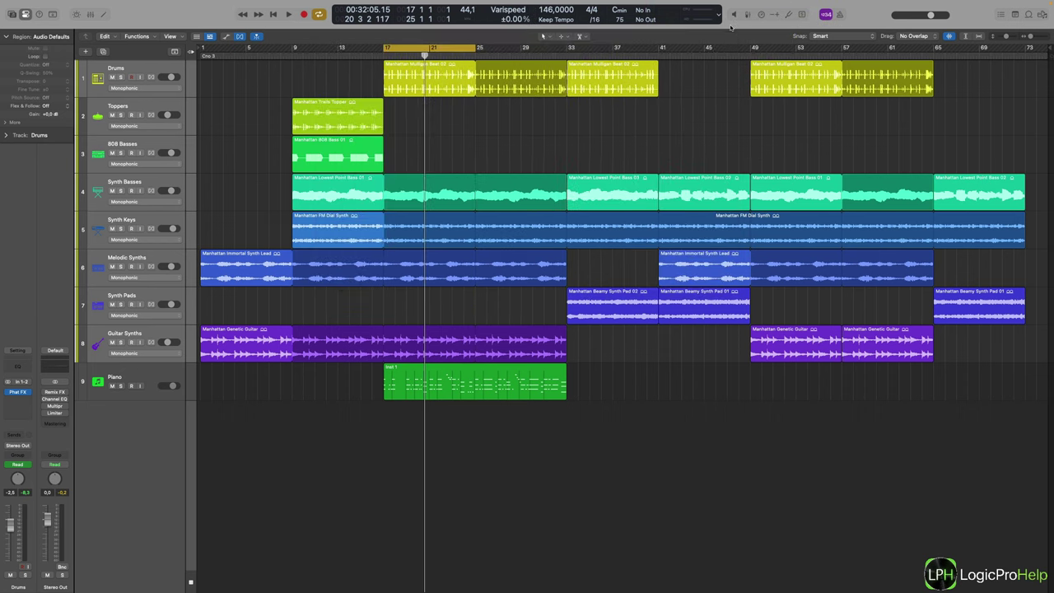
Turn on Varispeed in Speed and Pitch mode with a positive percentage deviation and audition the cycled section.
{"action": "left_click", "coordinate": [774, 14]}
{"action": "left_click", "coordinate": [508, 17]}
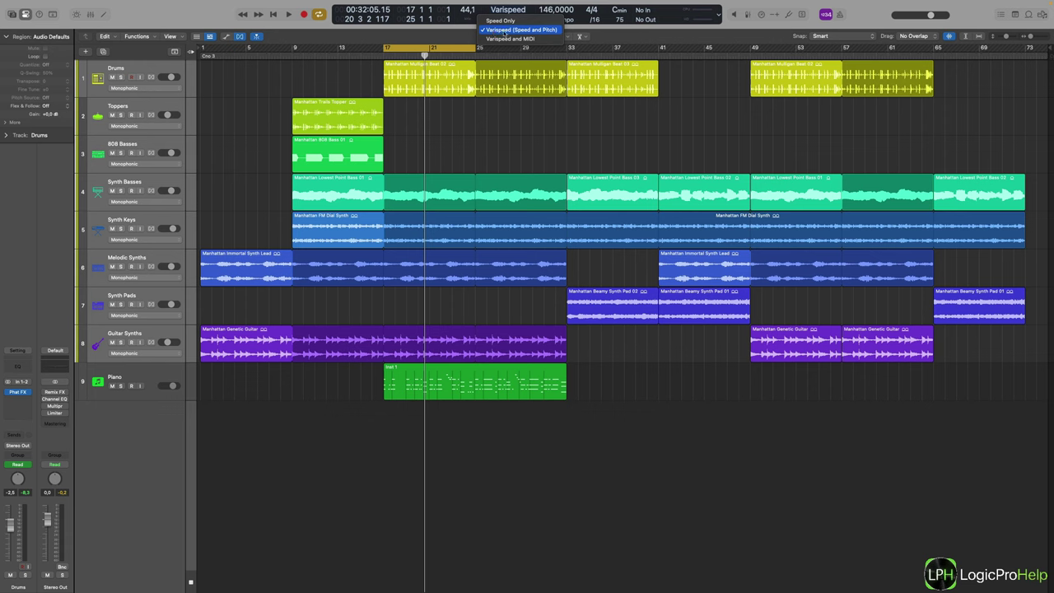
{"action": "left_click", "coordinate": [690, 123]}
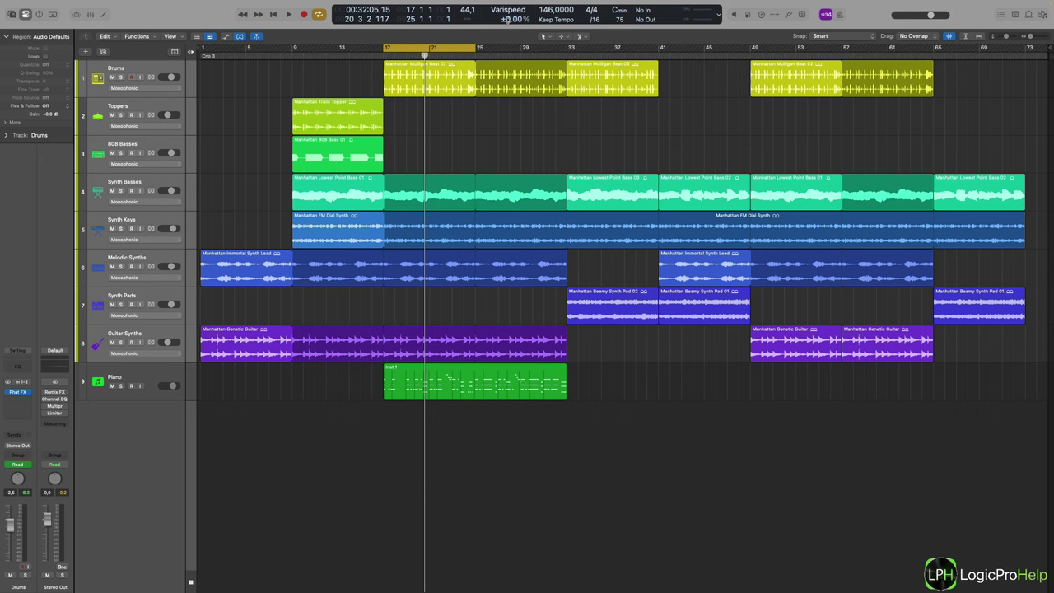
{"action": "left_click", "coordinate": [508, 20]}
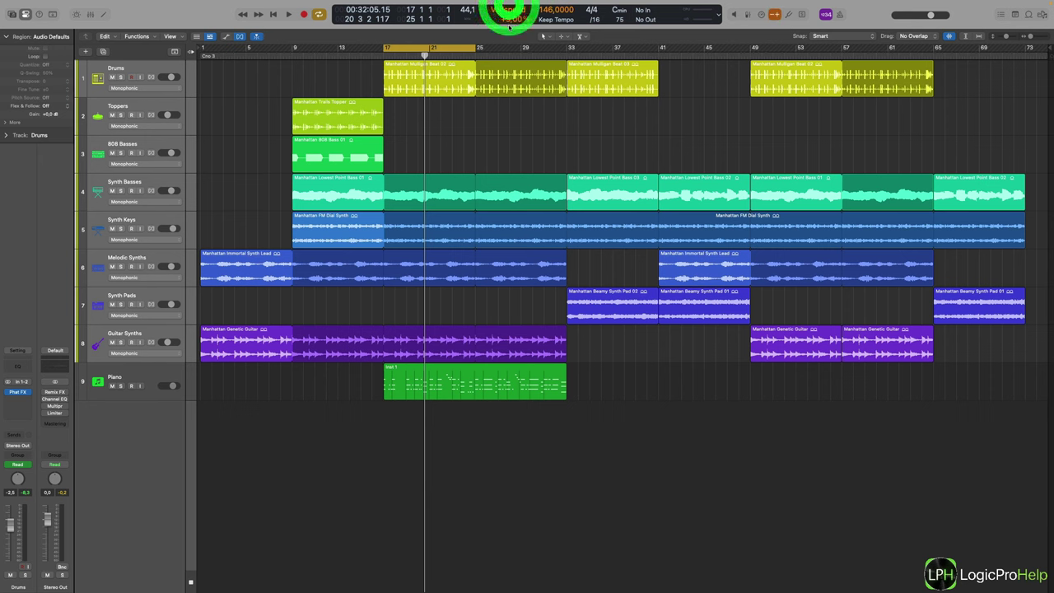
{"action": "key", "text": "space"}
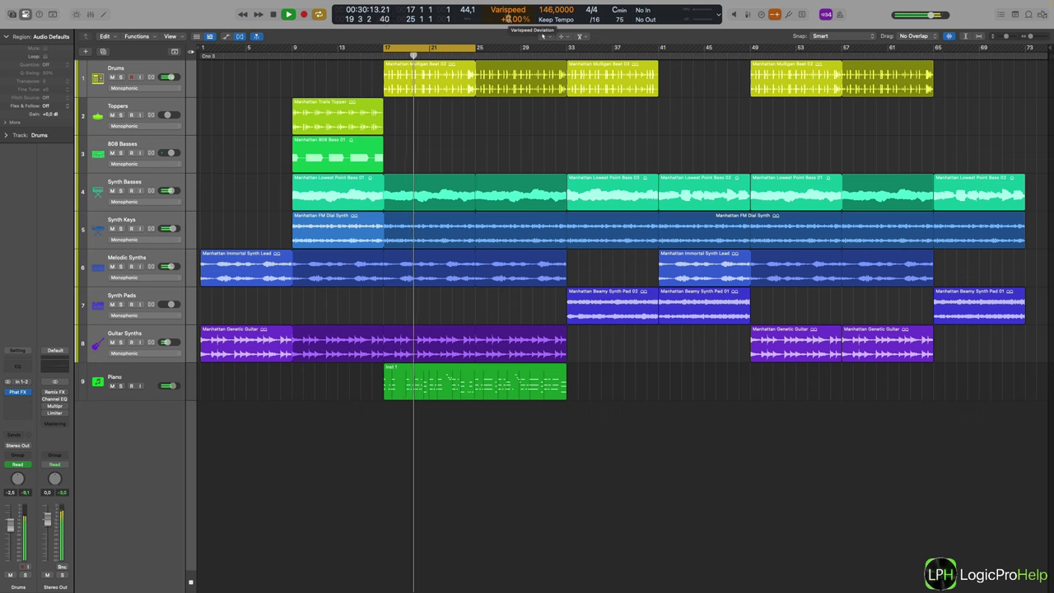
{"action": "key", "text": "space"}
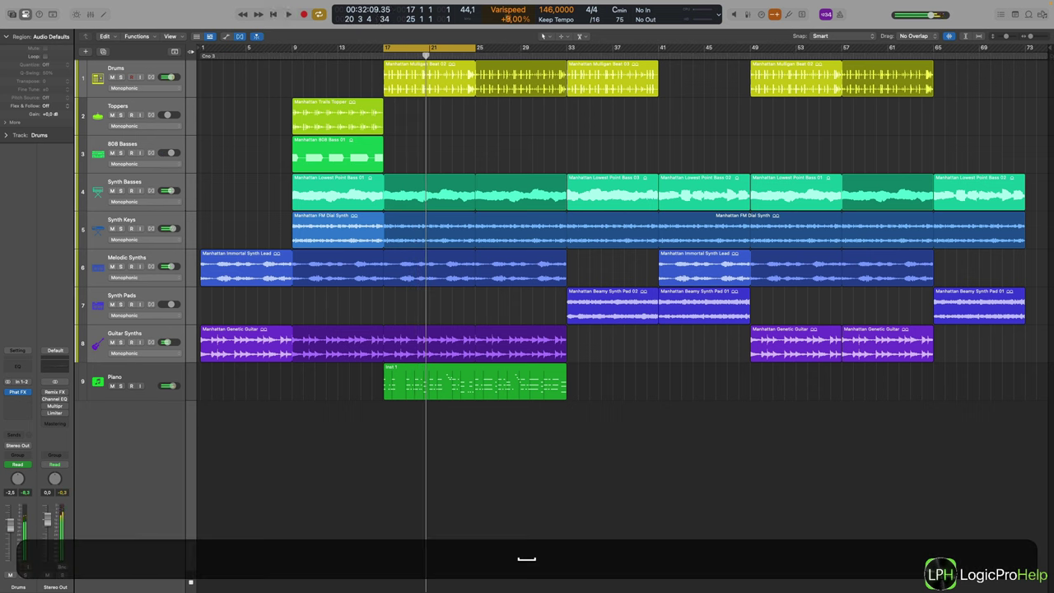
Audition the cycled section with Varispeed lowered to -28%, and reset the deviation to 0%.
{"action": "left_click_drag", "start_coordinate": [508, 19], "coordinate": [507, 69]}
{"action": "key", "text": "space"}
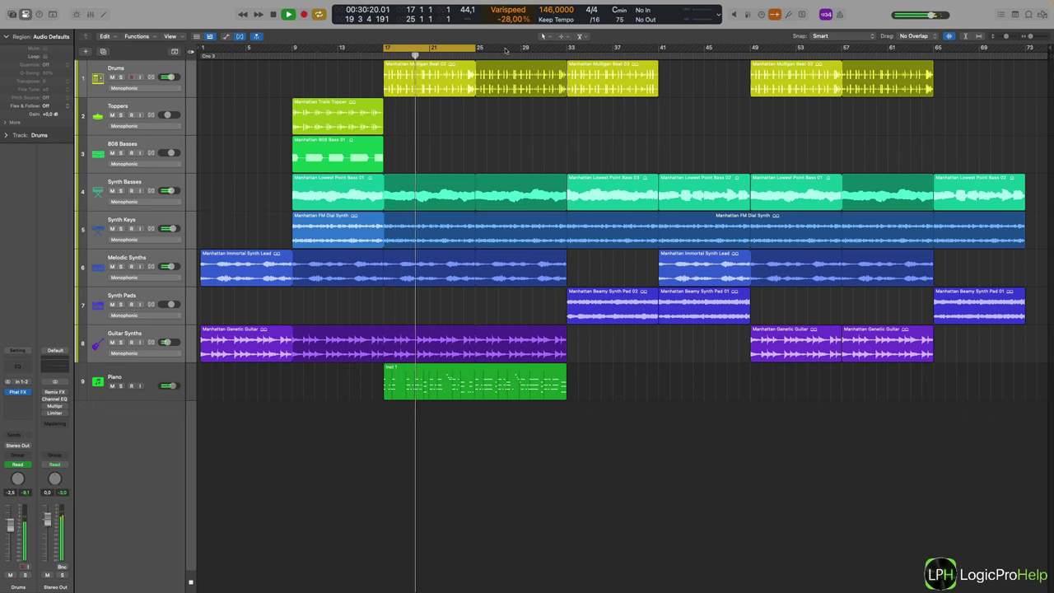
{"action": "key", "text": "space"}
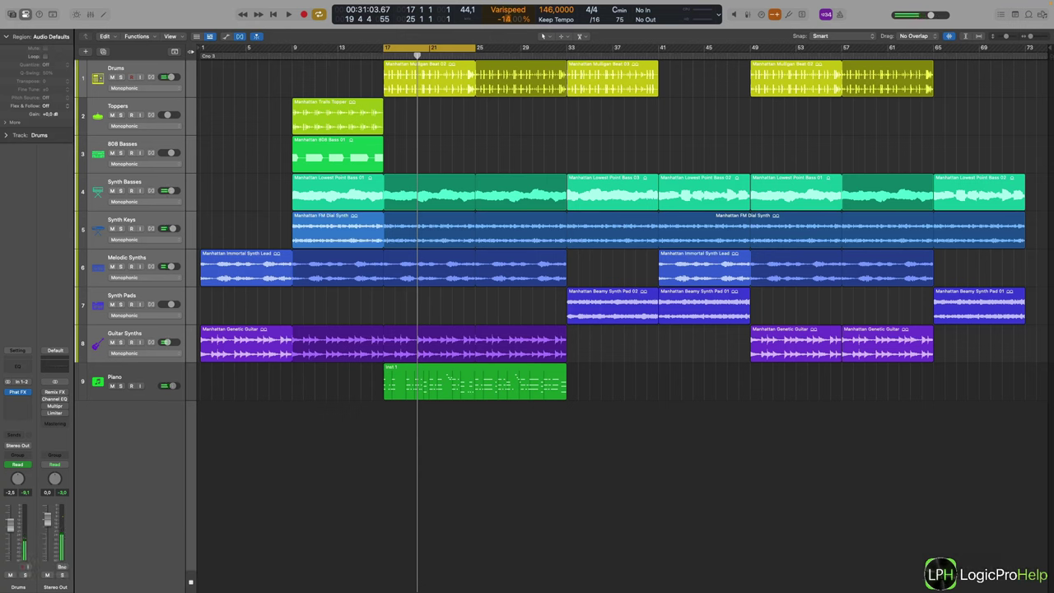
{"action": "left_click_drag", "start_coordinate": [508, 19], "coordinate": [508, 5]}
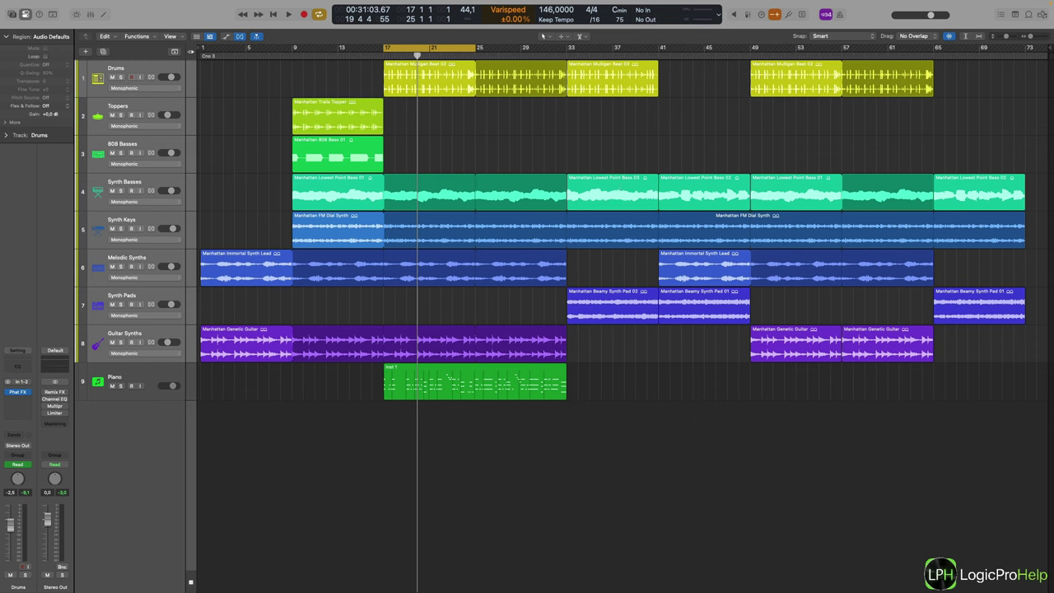
Switch the Varispeed mode to Speed Only.
{"action": "left_click", "coordinate": [518, 12]}
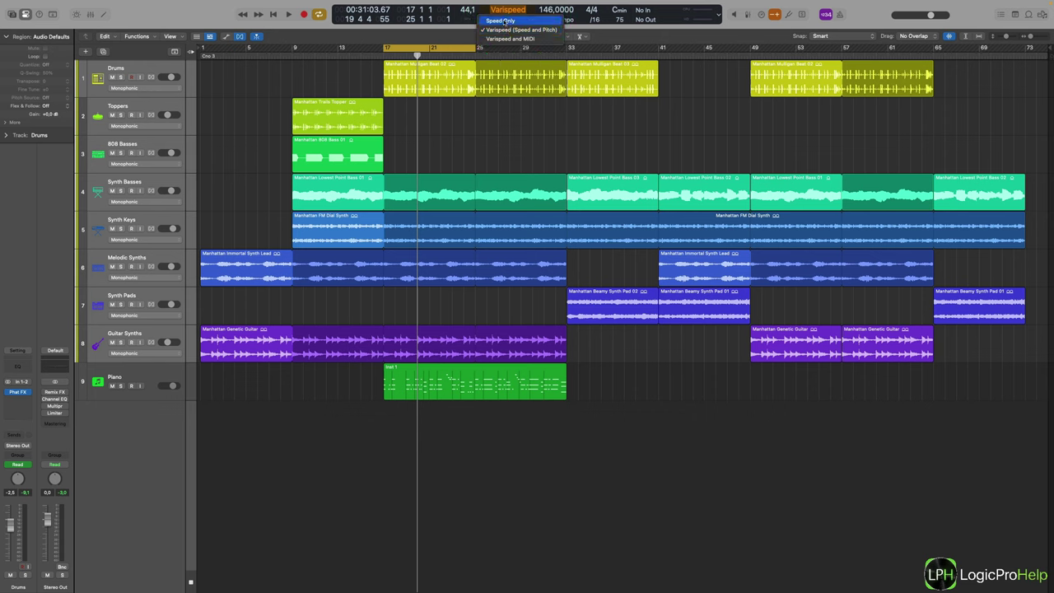
{"action": "left_click", "coordinate": [504, 21]}
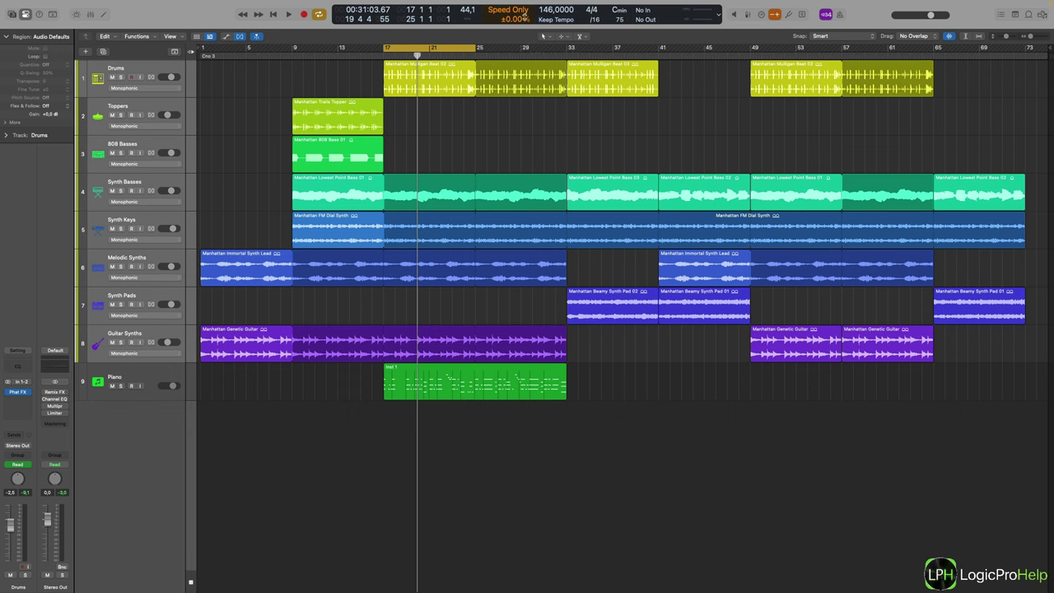
Try a project tempo of 126 bpm and restore it to 146 bpm.
{"action": "scroll", "coordinate": [550, 11], "scroll_direction": "up", "scroll_amount": 5}
{"action": "left_click_drag", "start_coordinate": [549, 10], "coordinate": [548, 41]}
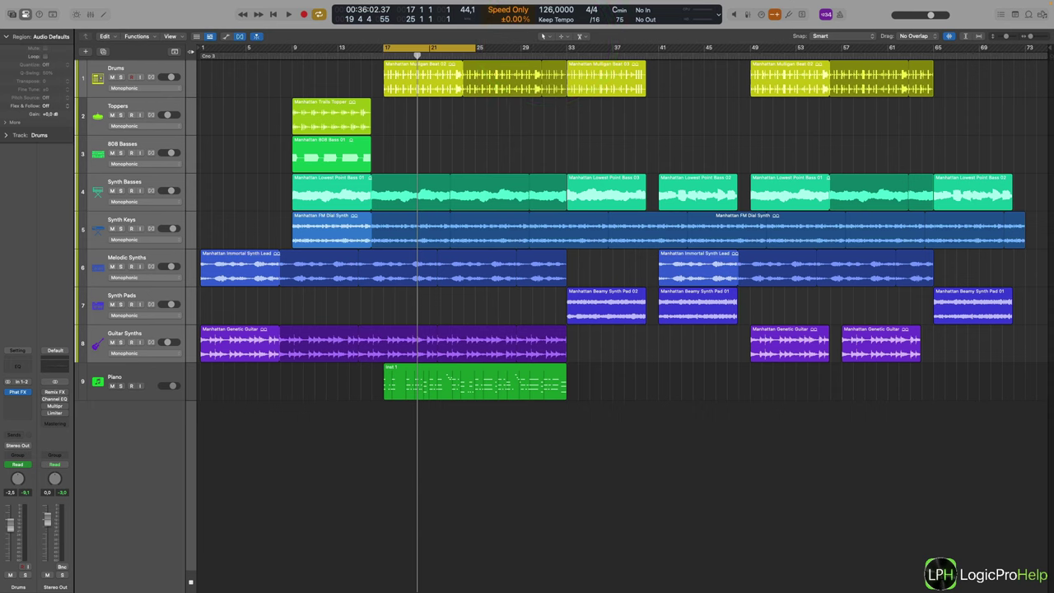
{"action": "left_click_drag", "start_coordinate": [547, 11], "coordinate": [552, 200]}
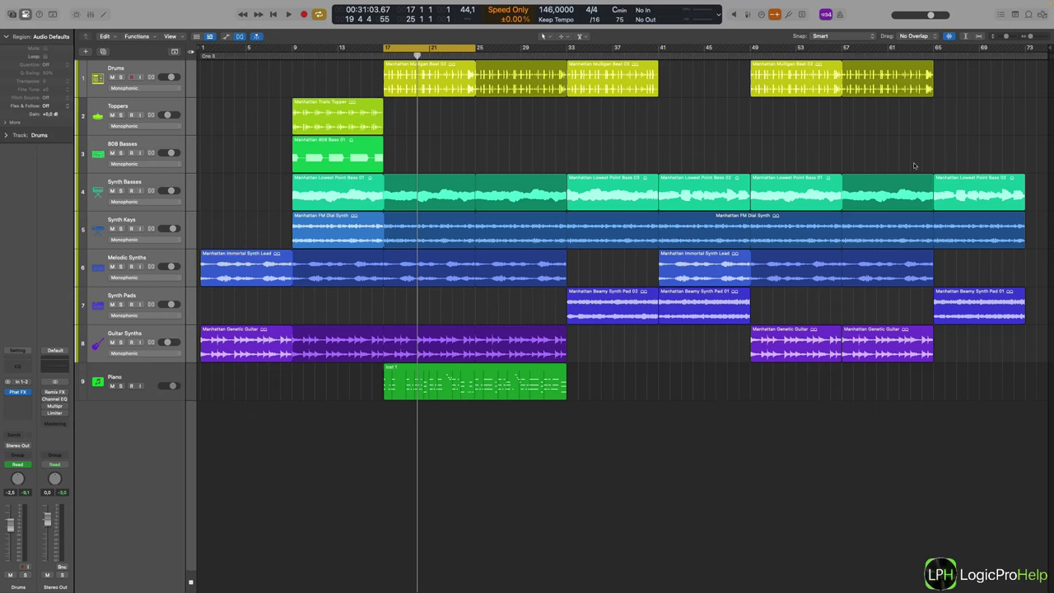
Set the Varispeed value as a resulting tempo of 128 bpm and play the cycled section.
{"action": "left_click", "coordinate": [527, 22]}
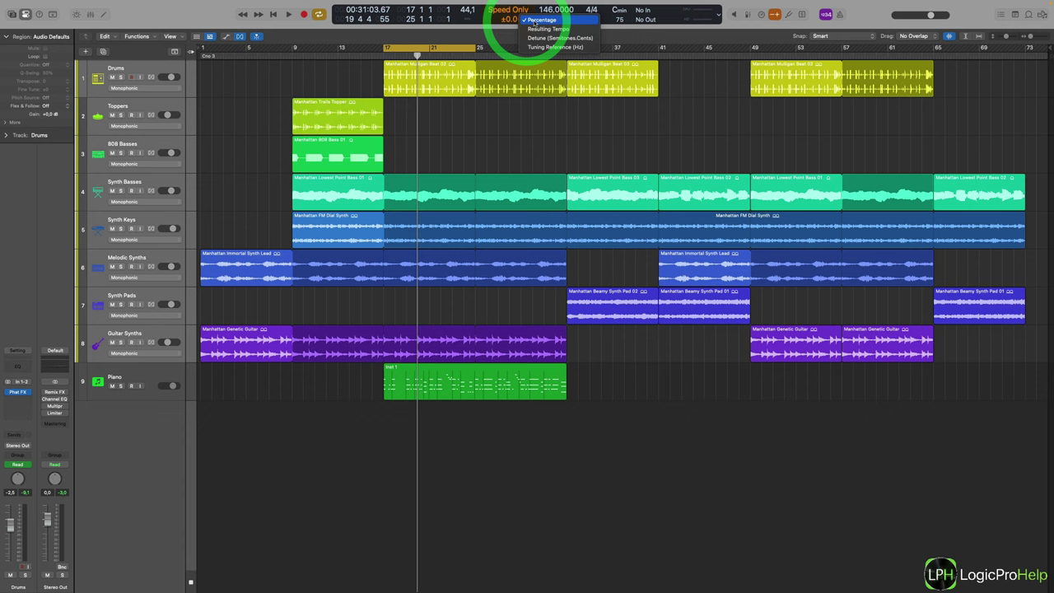
{"action": "left_click", "coordinate": [536, 29]}
{"action": "left_click_drag", "start_coordinate": [497, 18], "coordinate": [497, 47]}
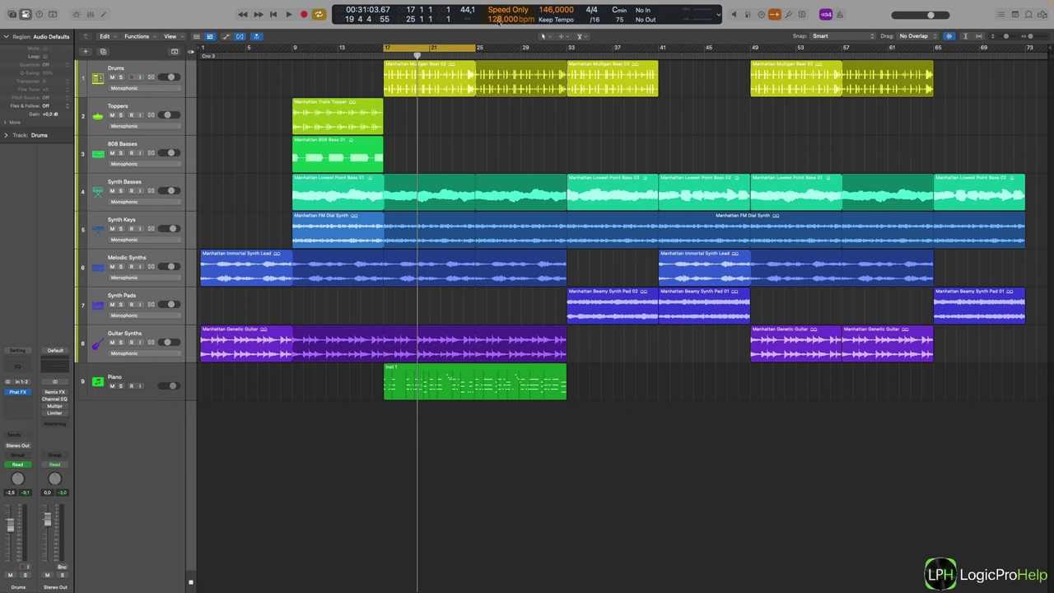
{"action": "key", "text": "space"}
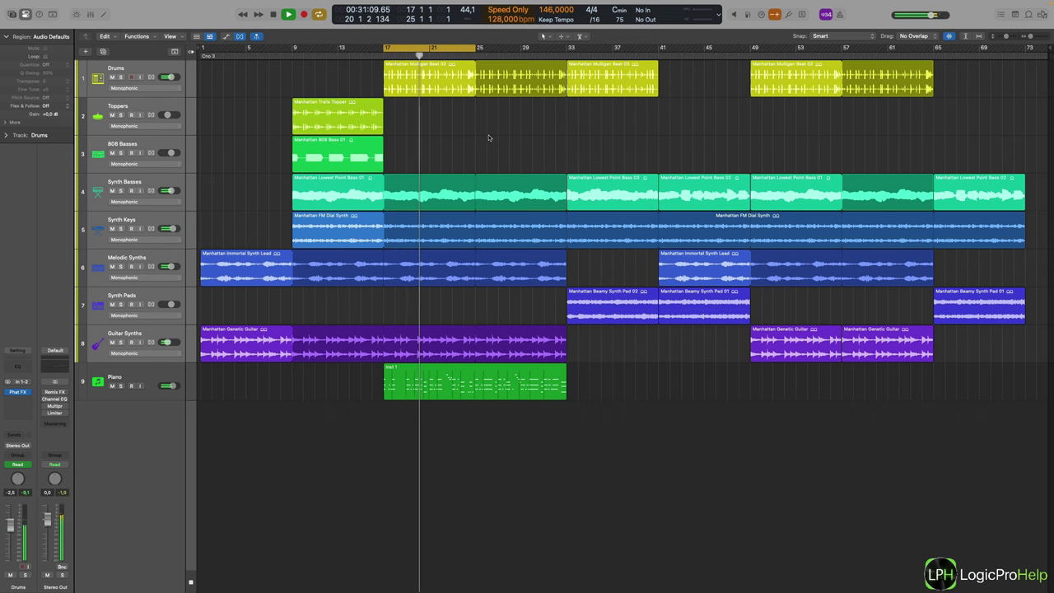
{"action": "key", "text": "space"}
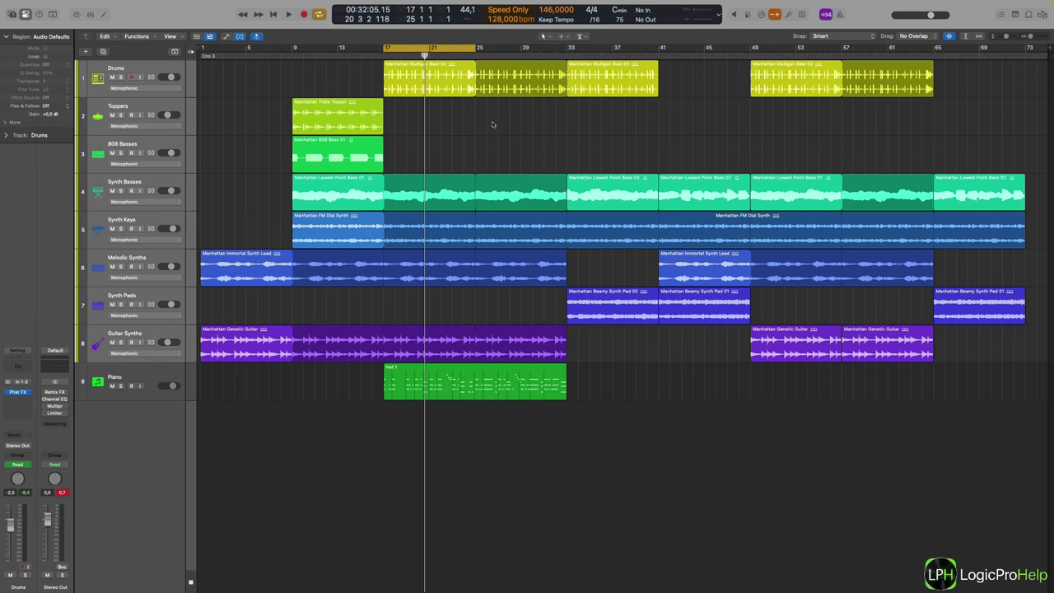
{"action": "key", "text": "space"}
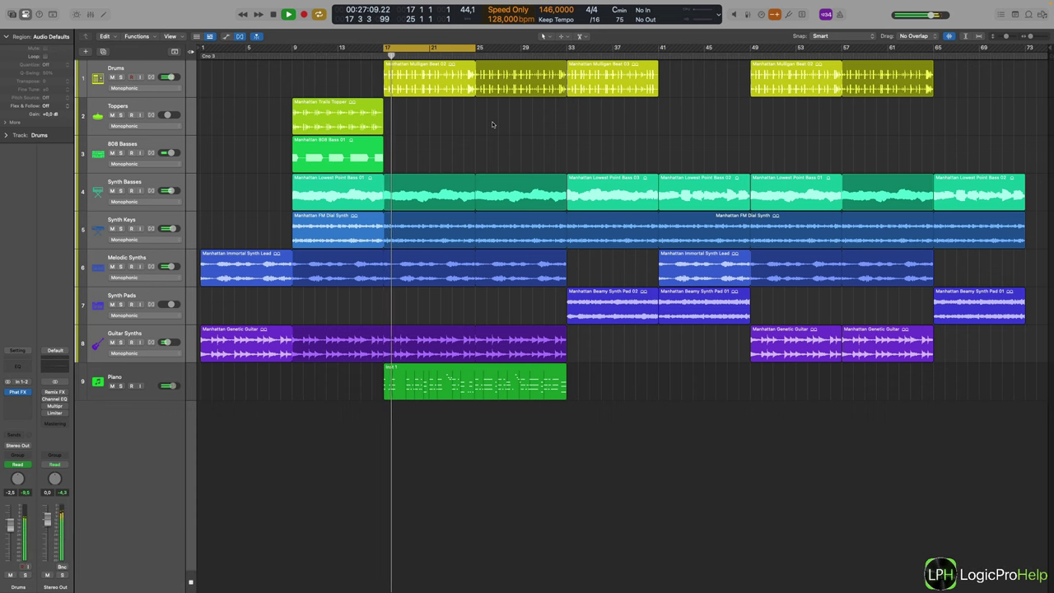
Show the Varispeed deviation as Tuning Reference (Hz).
{"action": "left_click", "coordinate": [526, 20]}
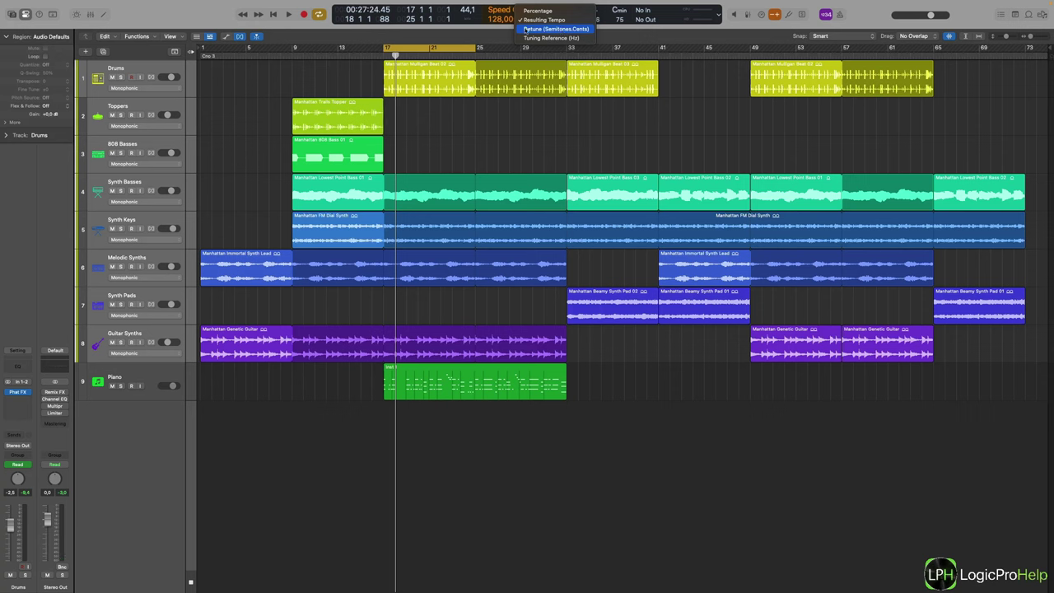
{"action": "left_click", "coordinate": [560, 31]}
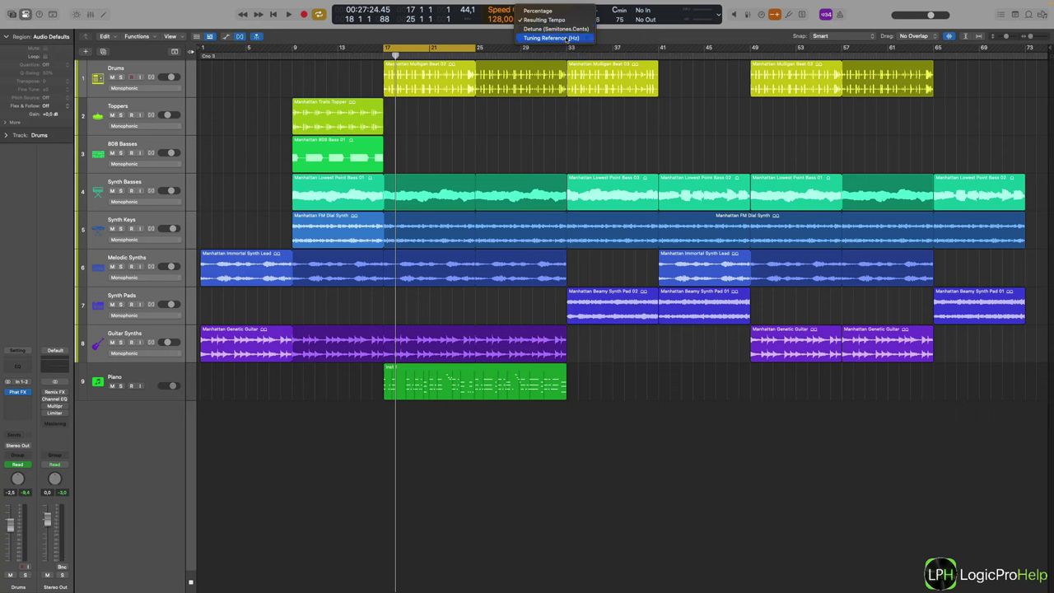
{"action": "left_click", "coordinate": [543, 37]}
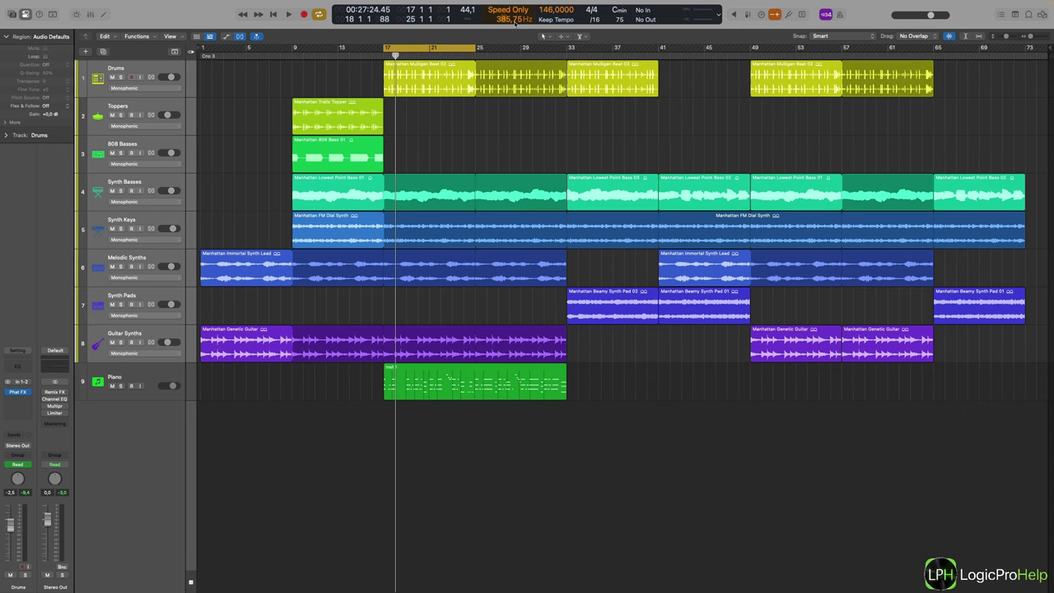
Switch the Varispeed mode back to Varispeed (Speed and Pitch).
{"action": "left_click", "coordinate": [518, 11]}
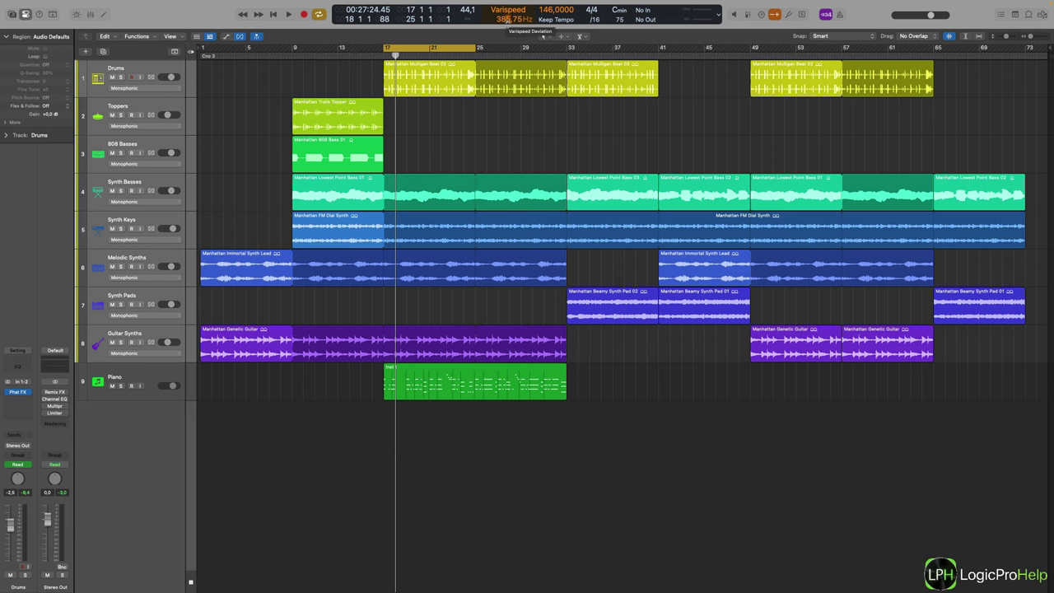
{"action": "left_click", "coordinate": [503, 10]}
{"action": "left_click", "coordinate": [472, 16]}
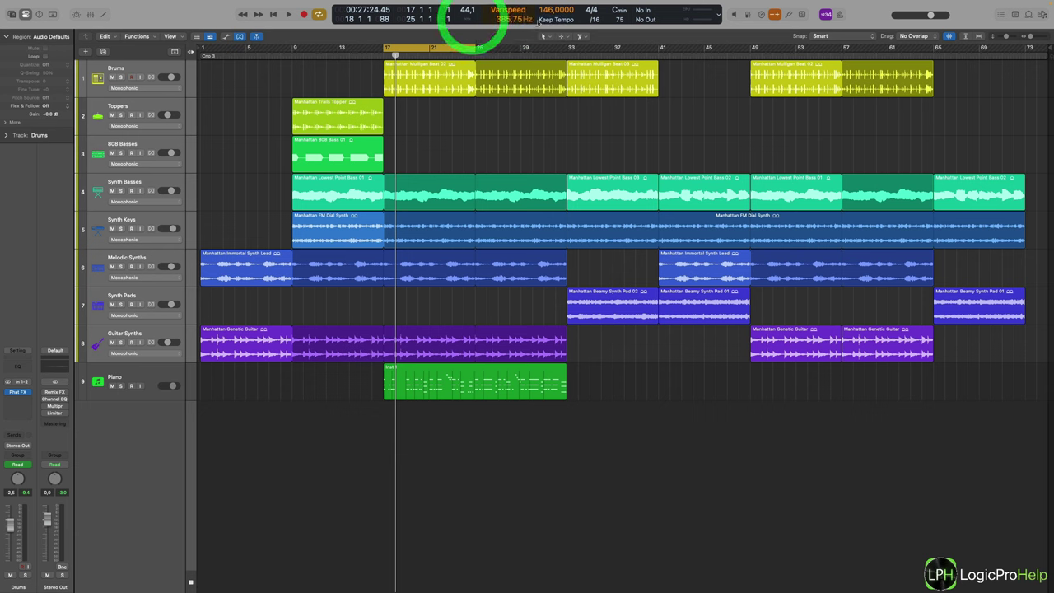
Change the Varispeed unit to Resulting Tempo and set the value to 146 bpm.
{"action": "left_click", "coordinate": [510, 19]}
{"action": "left_click", "coordinate": [541, 41]}
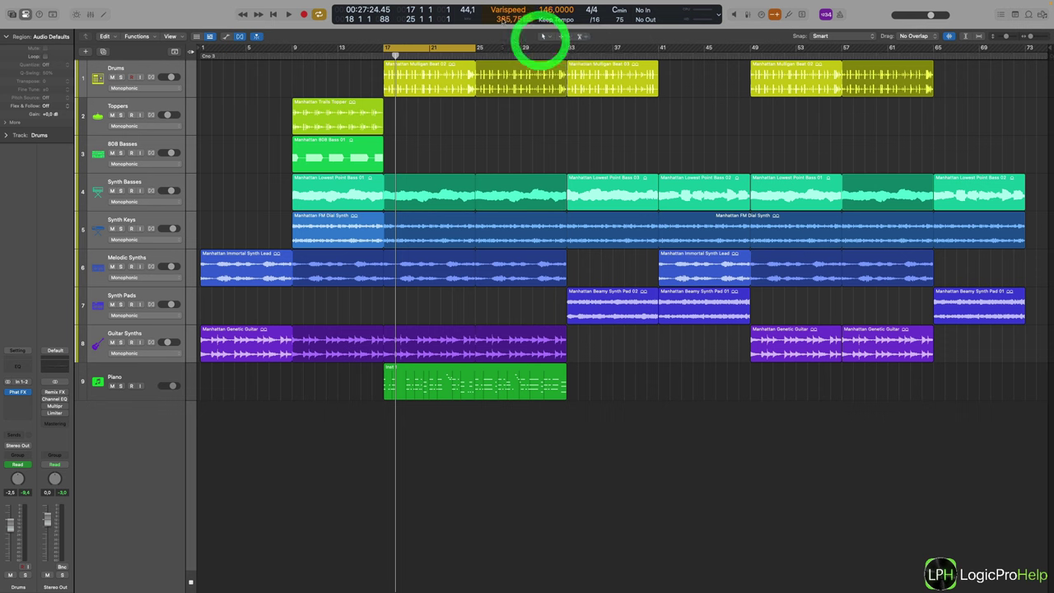
{"action": "type", "text": "146"}
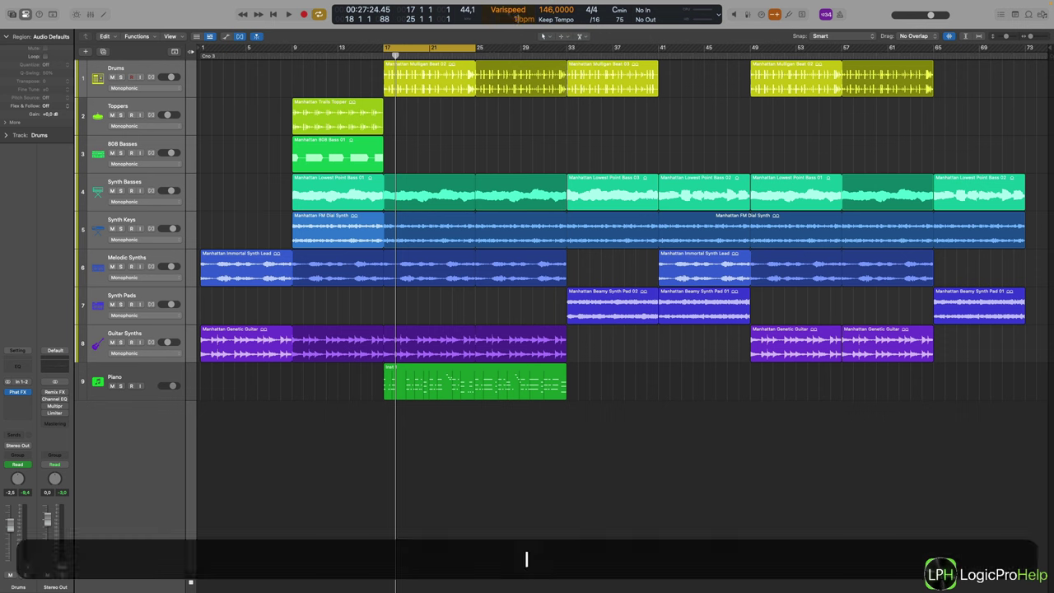
{"action": "key", "text": "Return"}
Change the Varispeed unit to Detune (Semitones.Cents), set it to +2,00 st and play the cycled section.
{"action": "left_click", "coordinate": [518, 19]}
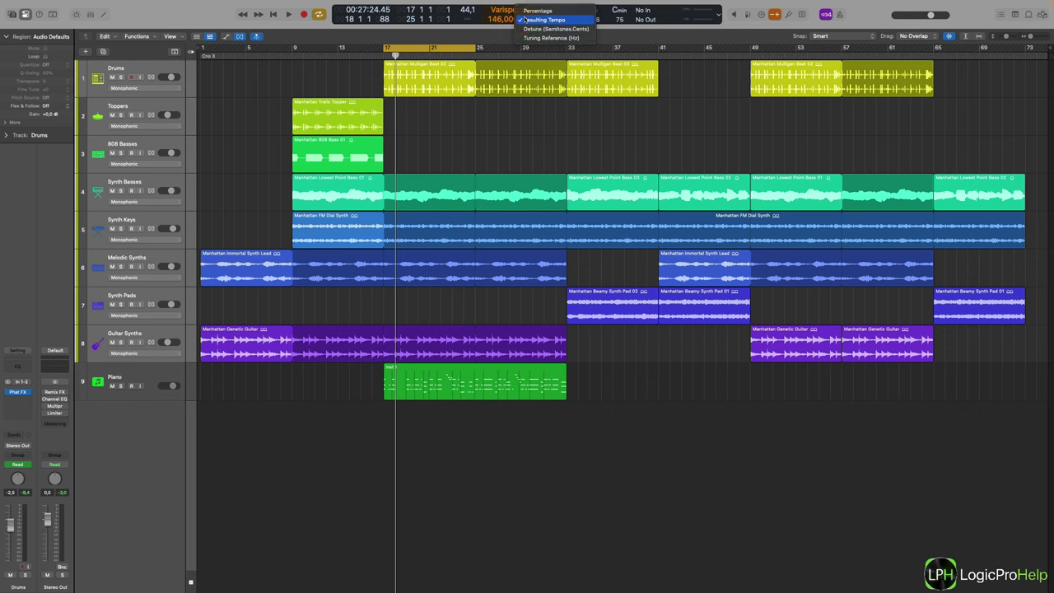
{"action": "left_click", "coordinate": [528, 33]}
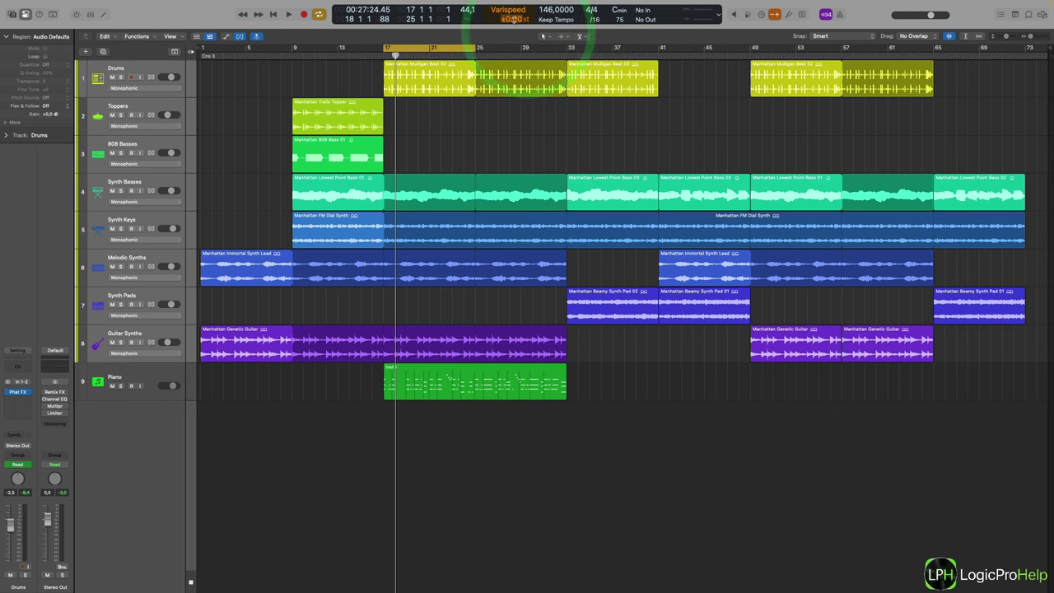
{"action": "left_click", "coordinate": [515, 19]}
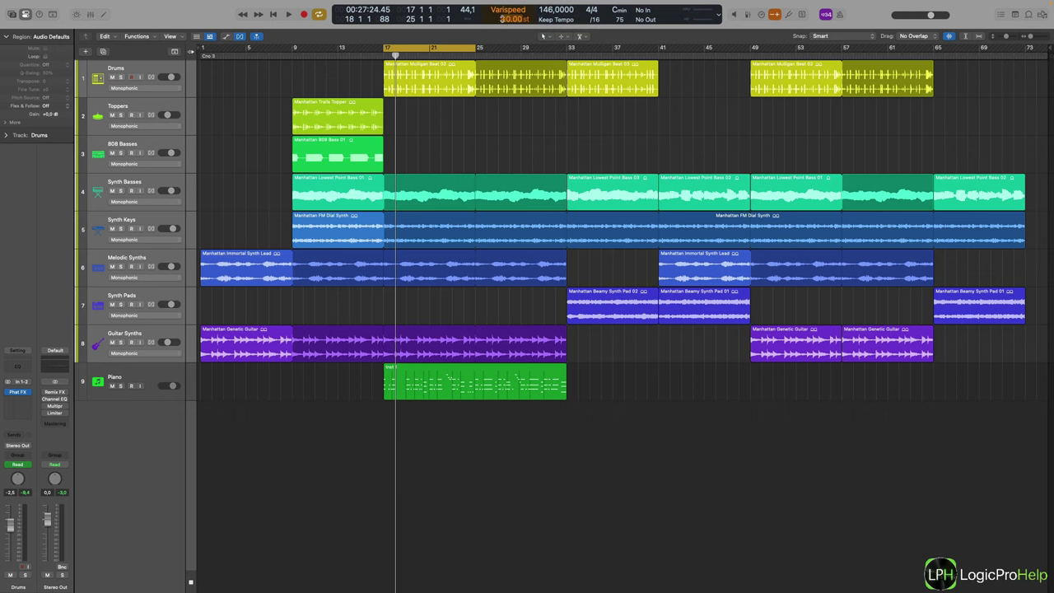
{"action": "left_click_drag", "start_coordinate": [509, 19], "coordinate": [508, 18]}
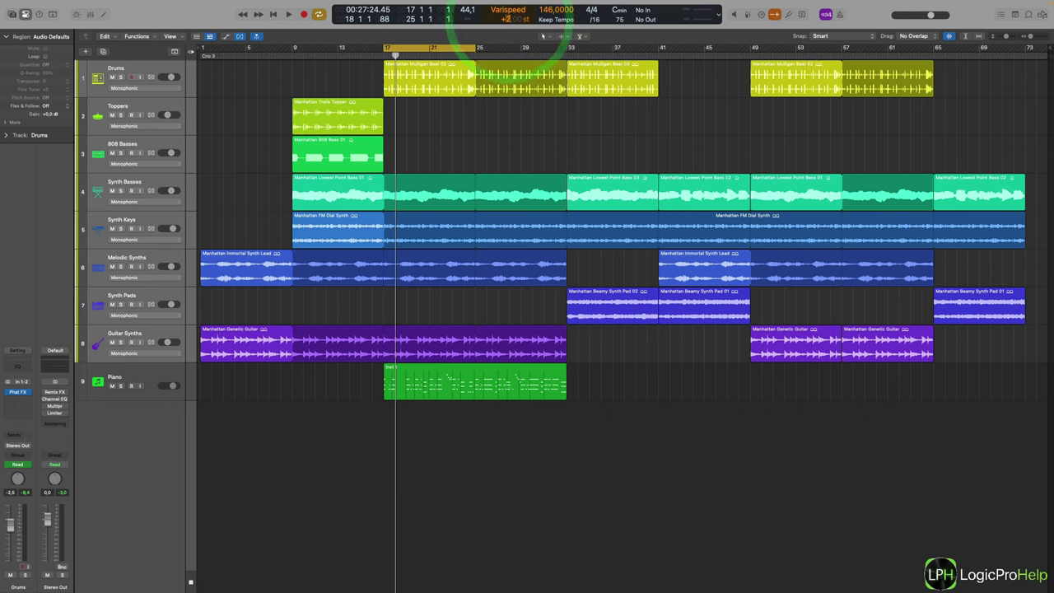
{"action": "left_click", "coordinate": [495, 125]}
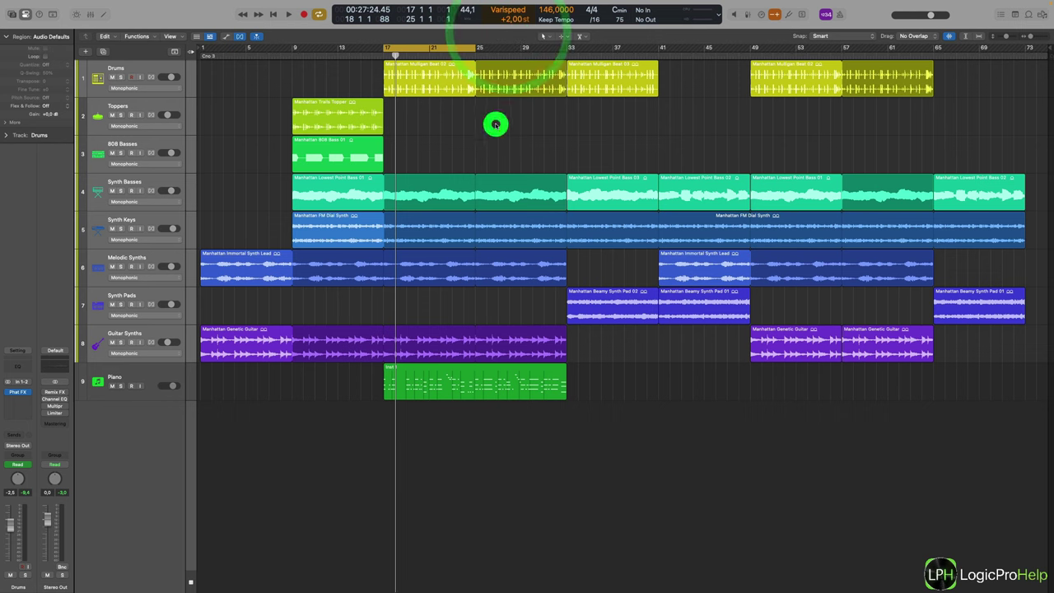
{"action": "key", "text": "space"}
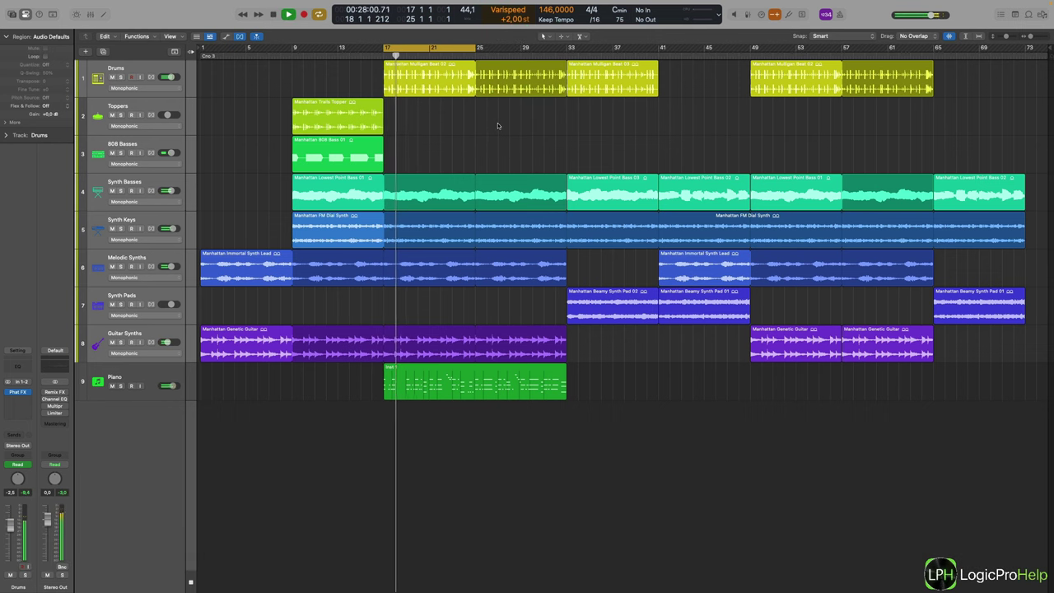
{"action": "key", "text": "space"}
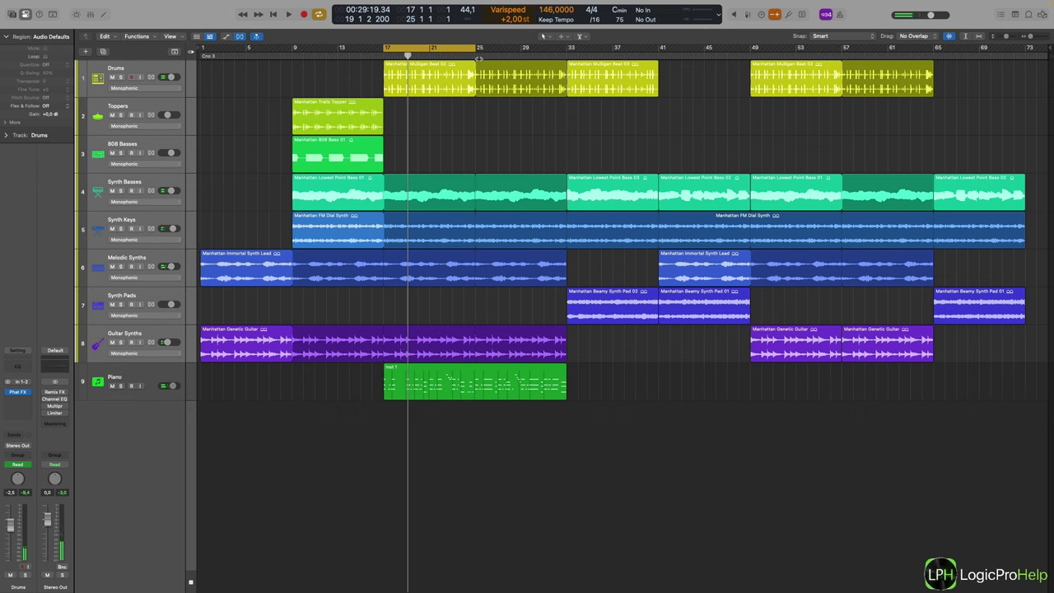
Try a Varispeed detune of -2,00 st by playing the cycled section and reset the value to ±0,00 st.
{"action": "left_click", "coordinate": [509, 19], "text": "alt"}
{"action": "left_click_drag", "start_coordinate": [509, 20], "coordinate": [508, 29]}
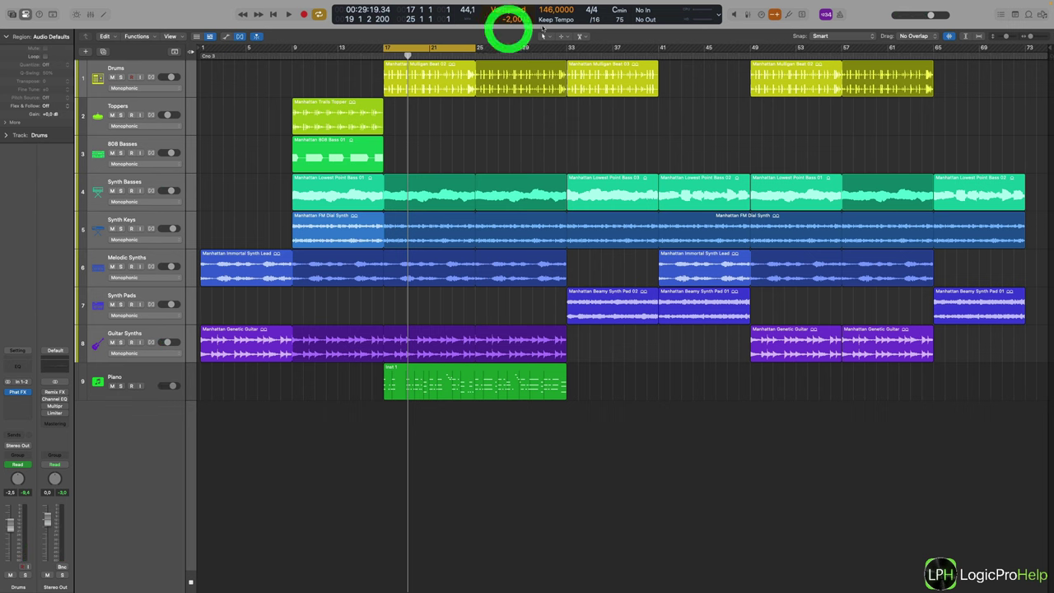
{"action": "key", "text": "space"}
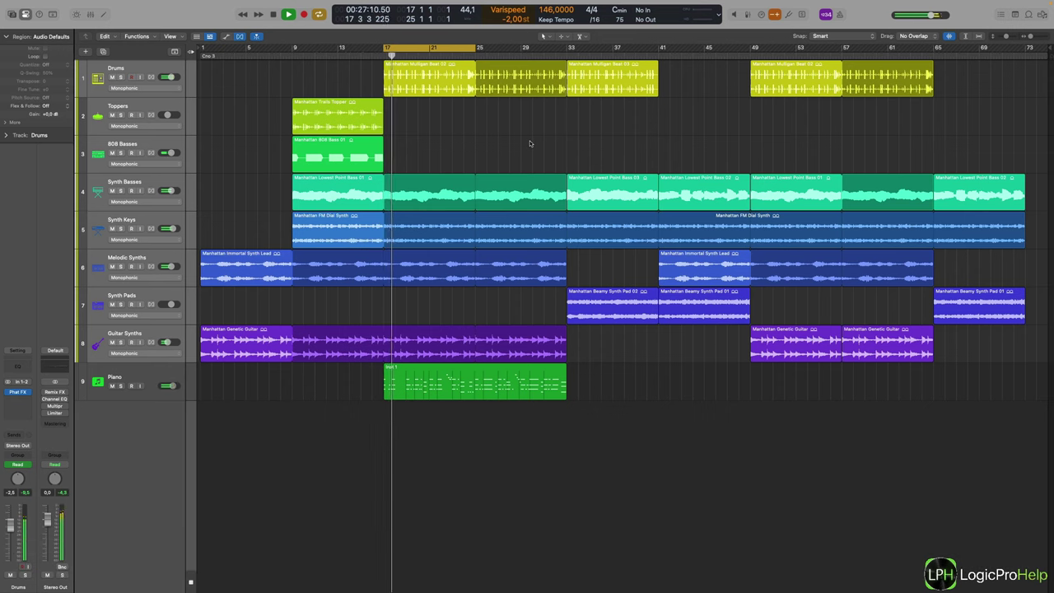
{"action": "key", "text": "space"}
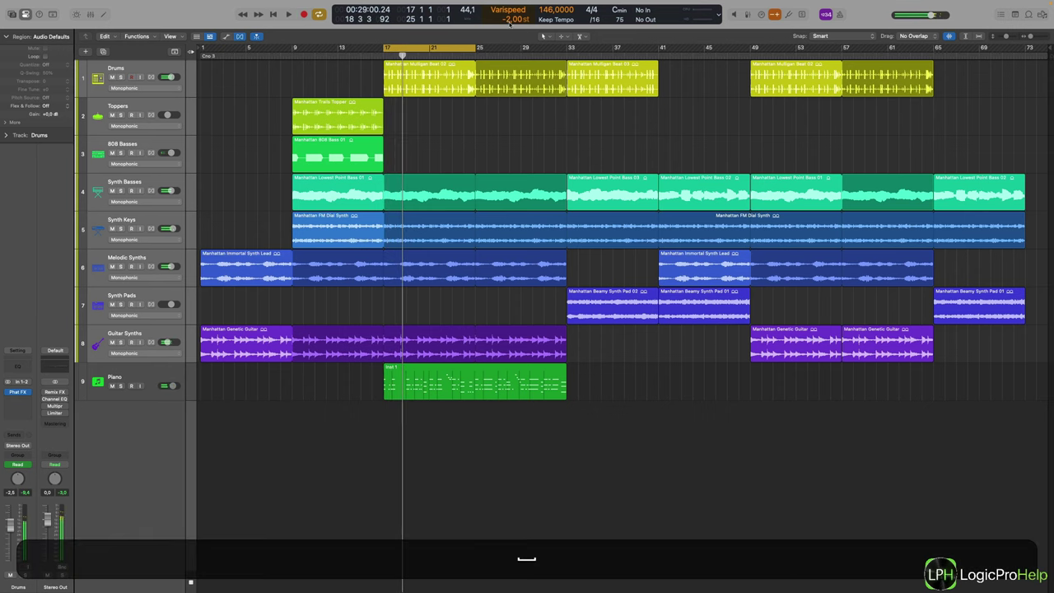
{"action": "left_click_drag", "start_coordinate": [510, 20], "coordinate": [510, 14]}
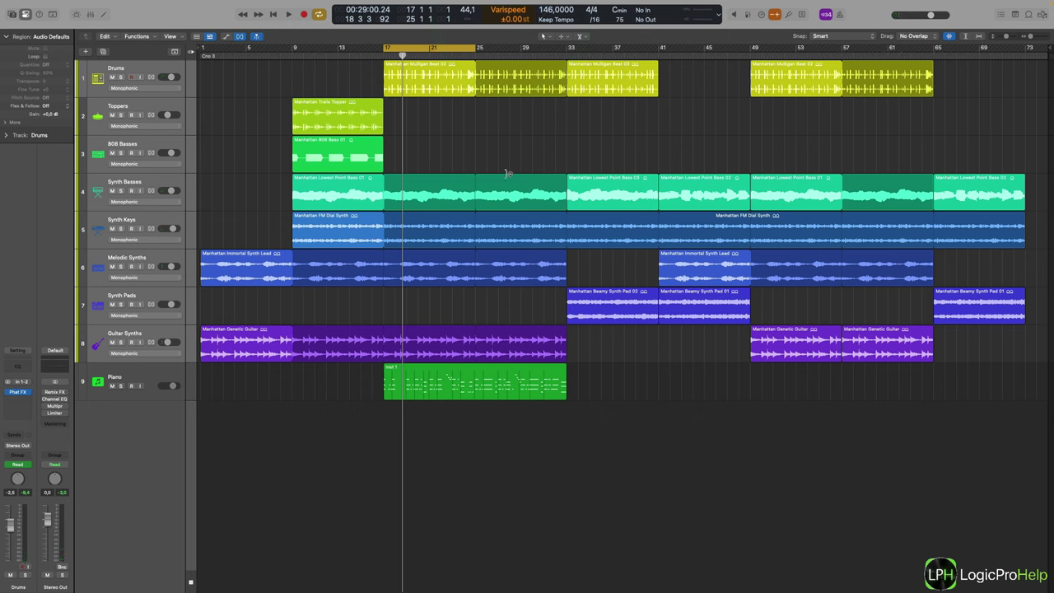
{"action": "left_click", "coordinate": [516, 18]}
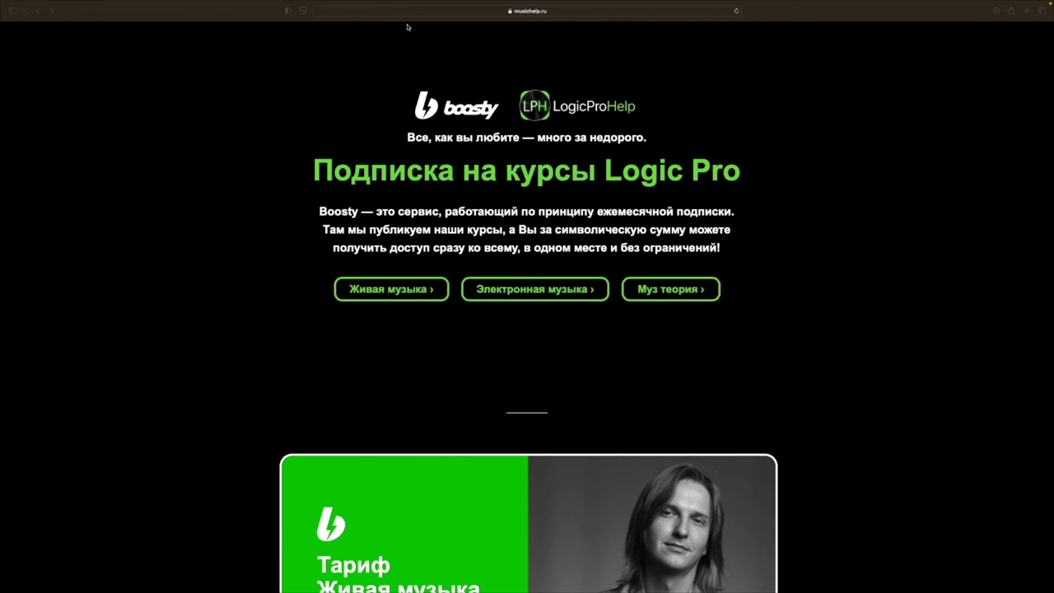
Switch to the browser and examine the Logic Pro course subscription tariffs and their course lists on musichelp.ru.
{"action": "left_click", "coordinate": [342, 160]}
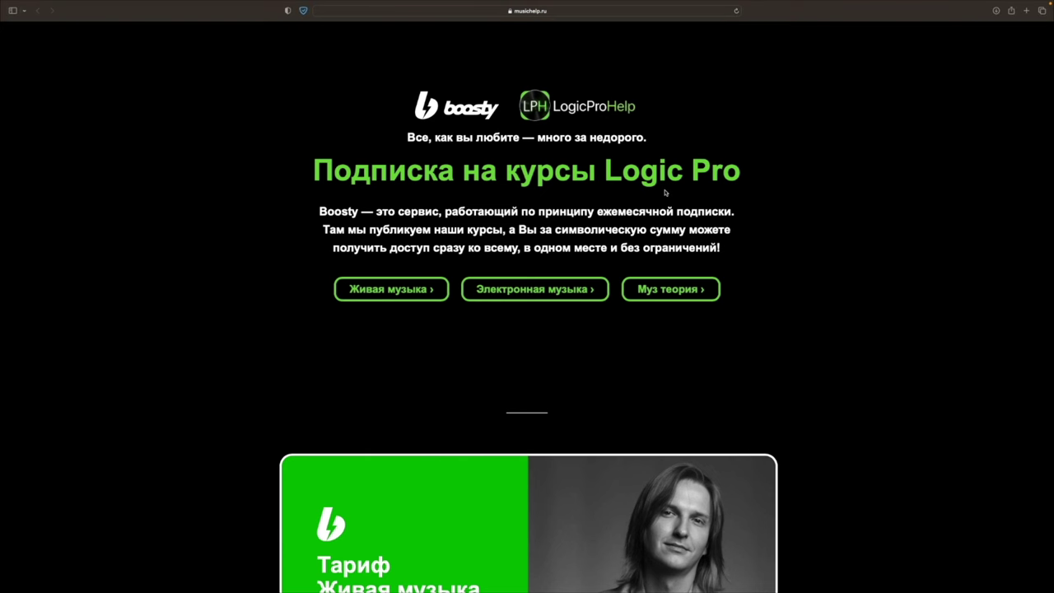
{"action": "scroll", "coordinate": [875, 214], "scroll_direction": "down", "scroll_amount": 3}
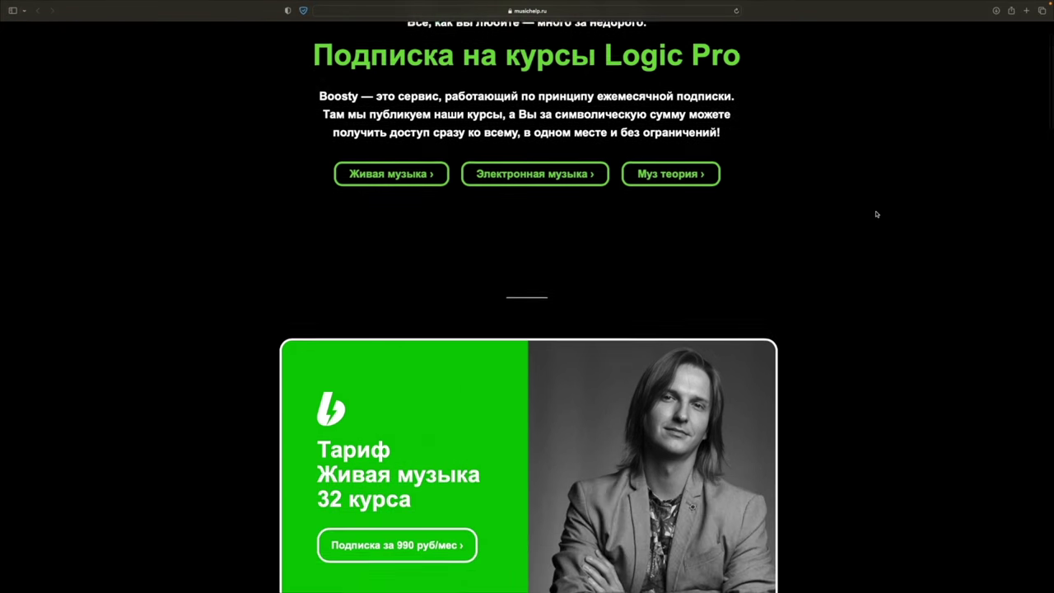
{"action": "scroll", "coordinate": [876, 214], "scroll_direction": "down", "scroll_amount": 4}
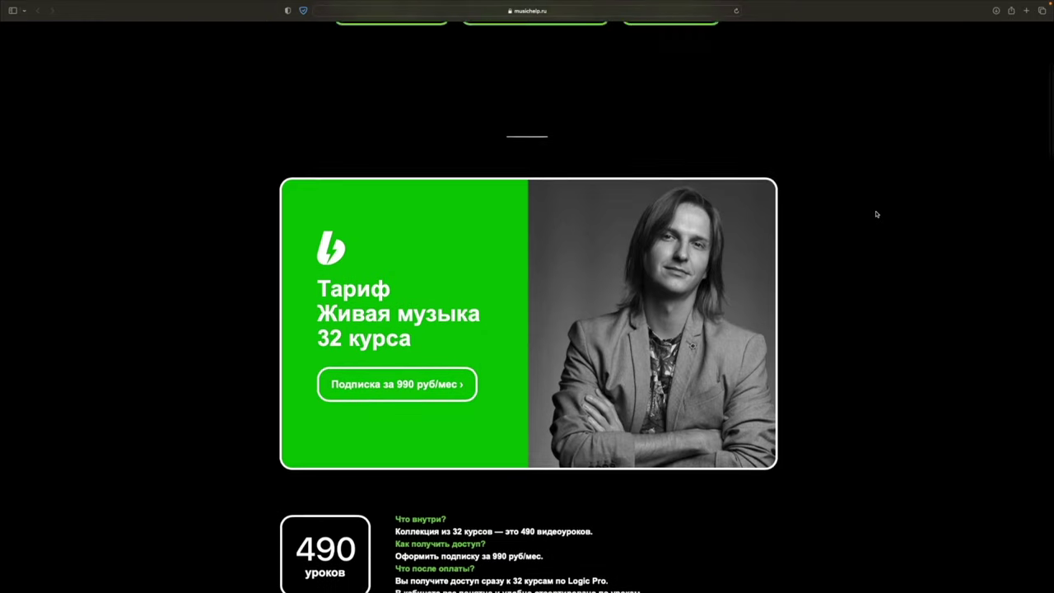
{"action": "scroll", "coordinate": [876, 214], "scroll_direction": "down", "scroll_amount": 4}
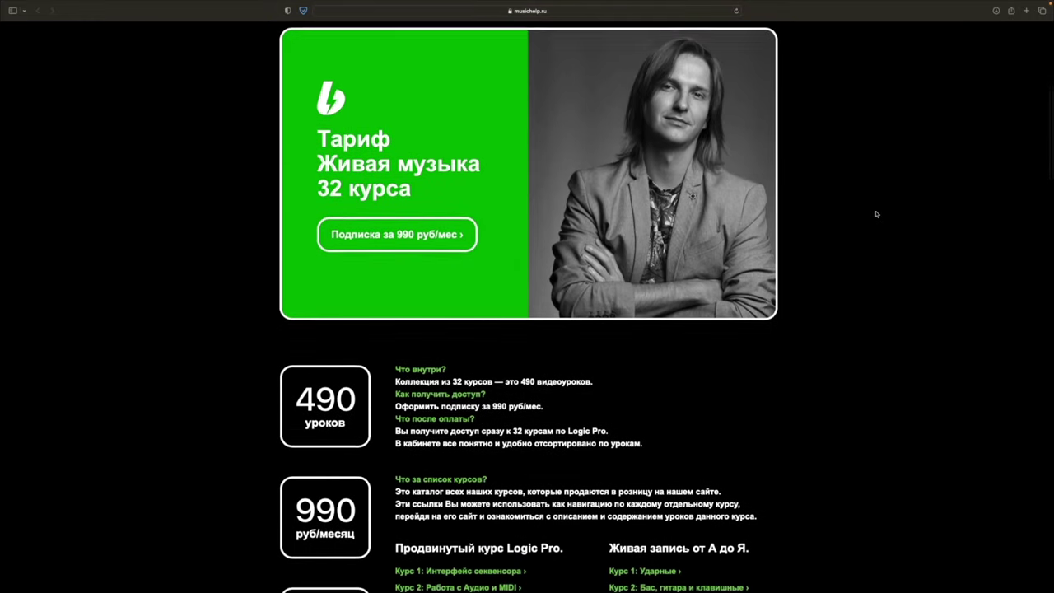
{"action": "scroll", "coordinate": [876, 214], "scroll_direction": "down", "scroll_amount": 5}
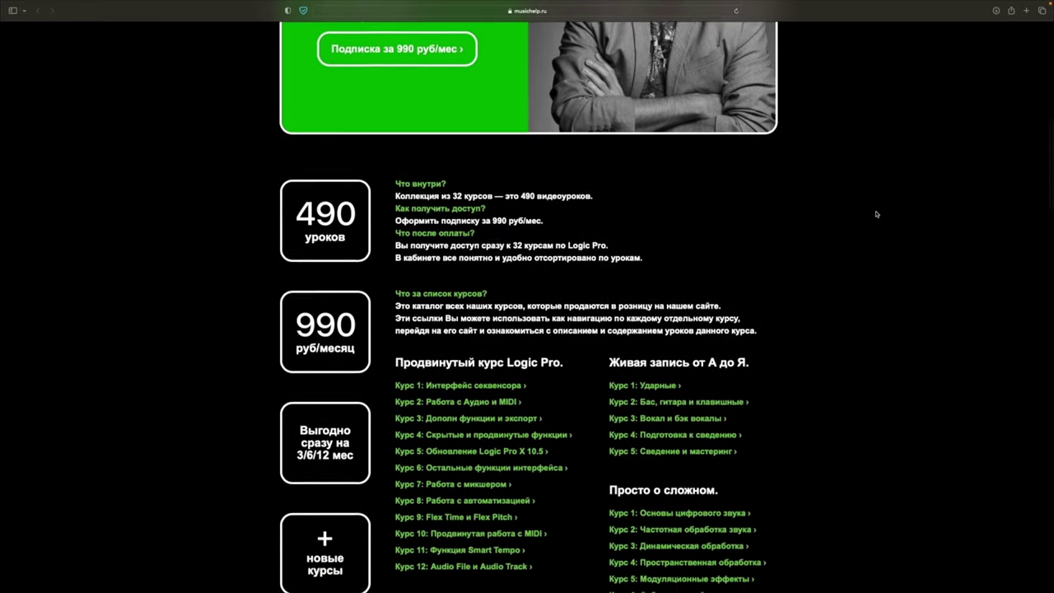
{"action": "scroll", "coordinate": [876, 215], "scroll_direction": "down", "scroll_amount": 4}
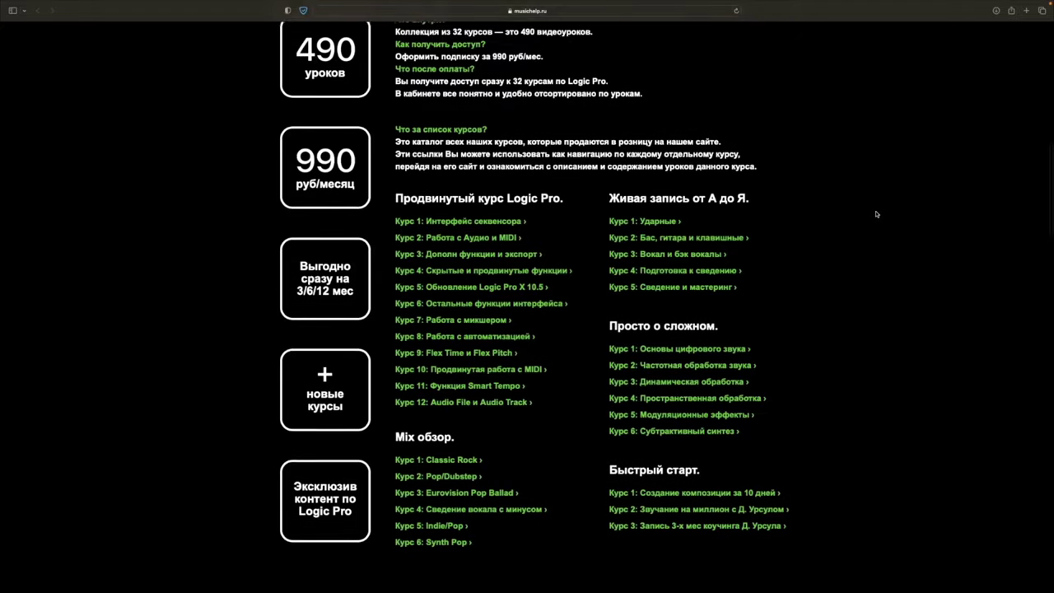
{"action": "scroll", "coordinate": [876, 214], "scroll_direction": "down", "scroll_amount": 4}
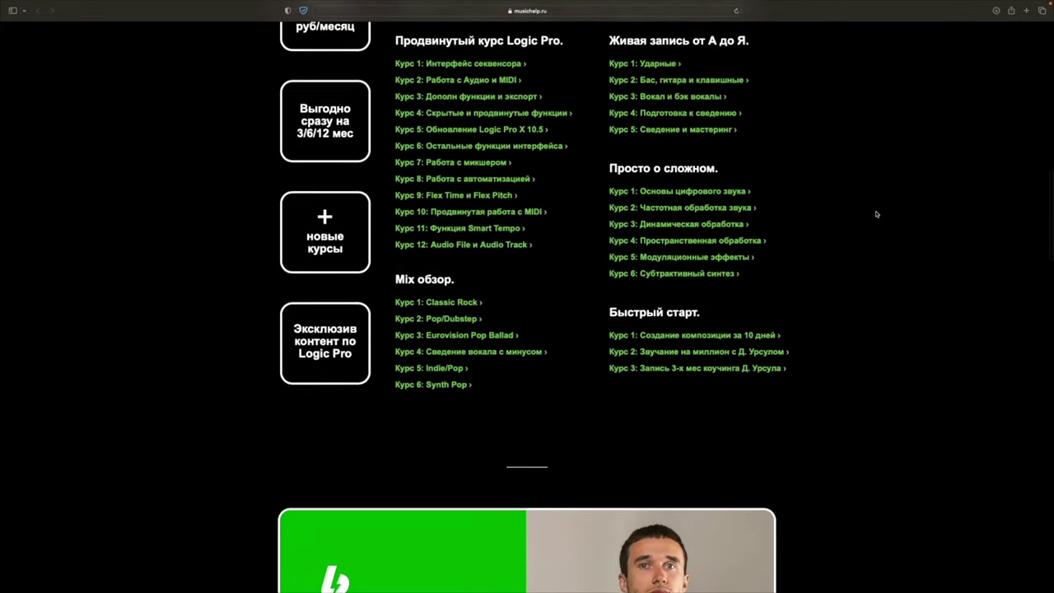
{"action": "scroll", "coordinate": [876, 214], "scroll_direction": "down", "scroll_amount": 7}
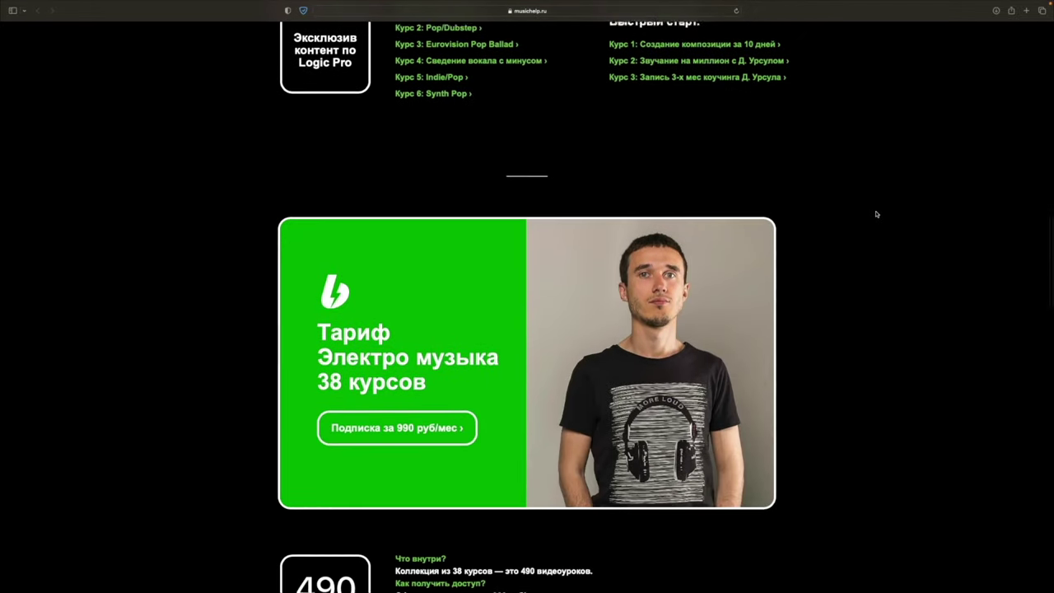
{"action": "scroll", "coordinate": [876, 214], "scroll_direction": "down", "scroll_amount": 5}
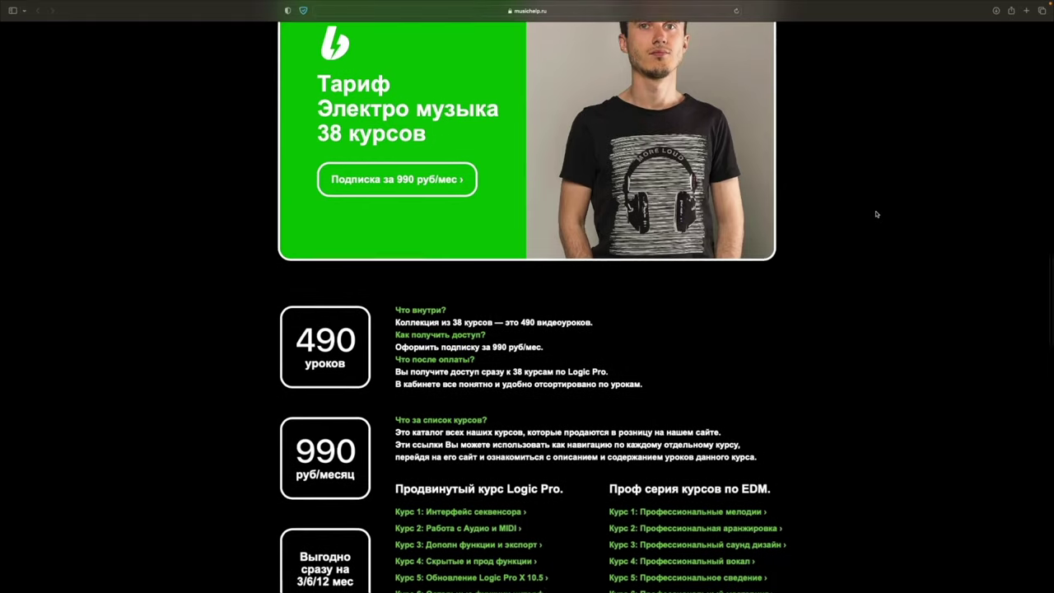
{"action": "scroll", "coordinate": [876, 214], "scroll_direction": "down", "scroll_amount": 4}
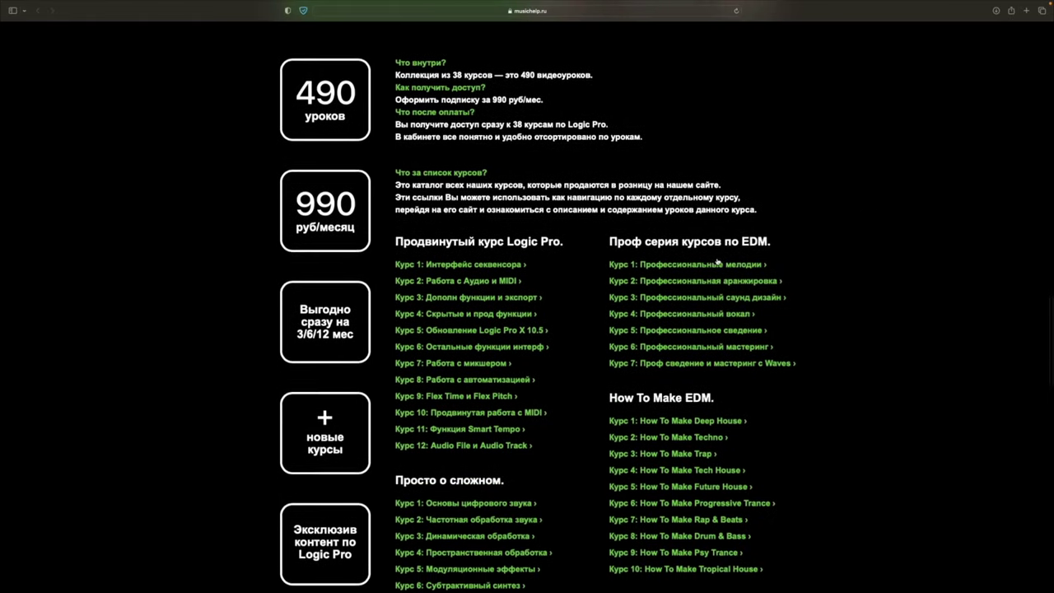
{"action": "scroll", "coordinate": [717, 262], "scroll_direction": "down", "scroll_amount": 4}
{"action": "scroll", "coordinate": [717, 262], "scroll_direction": "down", "scroll_amount": 7}
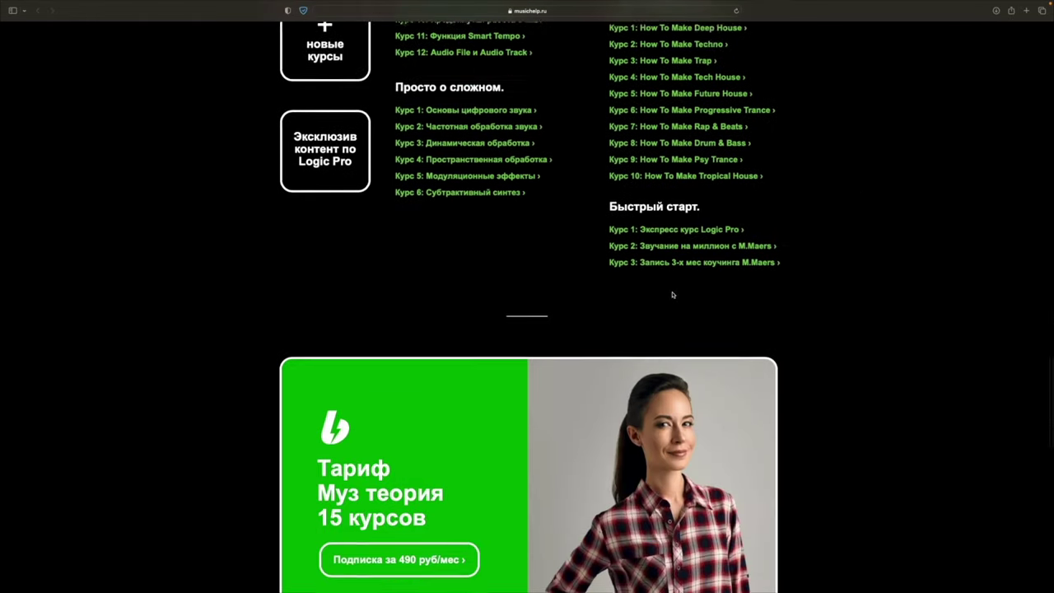
{"action": "scroll", "coordinate": [688, 292], "scroll_direction": "down", "scroll_amount": 8}
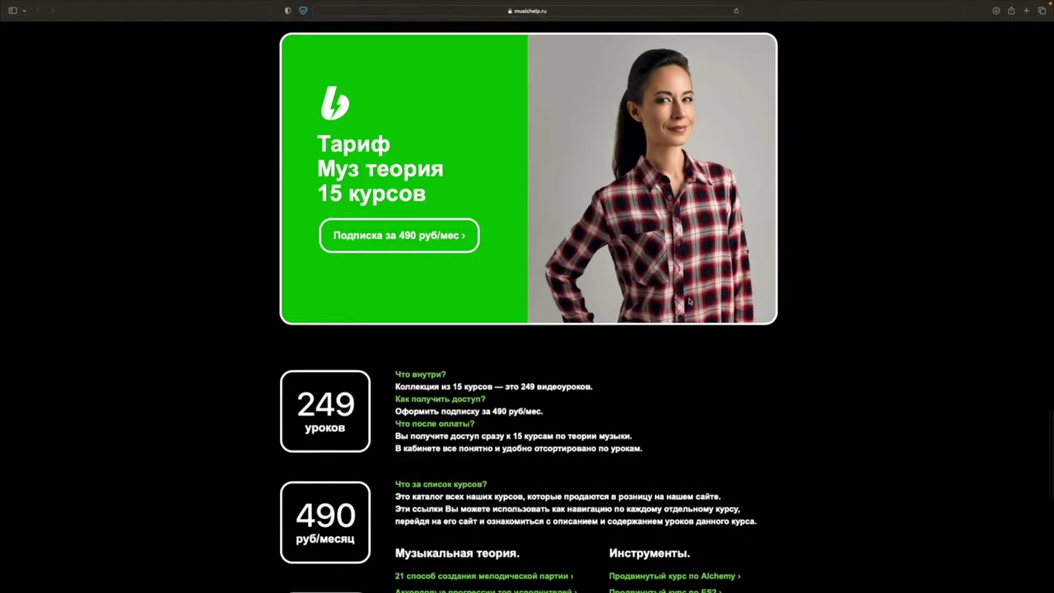
{"action": "scroll", "coordinate": [690, 303], "scroll_direction": "down", "scroll_amount": 8}
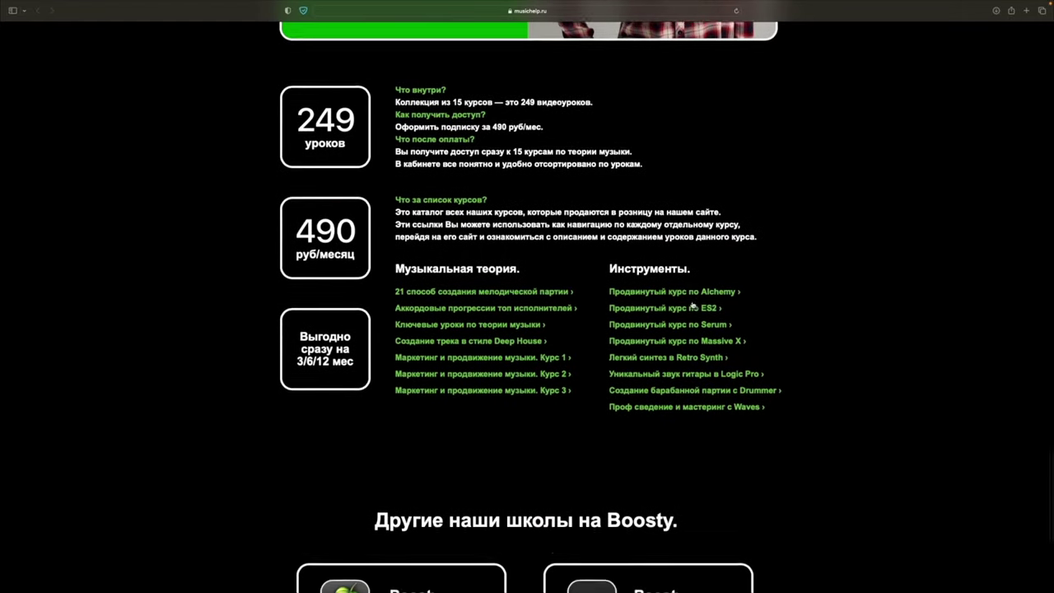
{"action": "scroll", "coordinate": [692, 306], "scroll_direction": "up", "scroll_amount": 20}
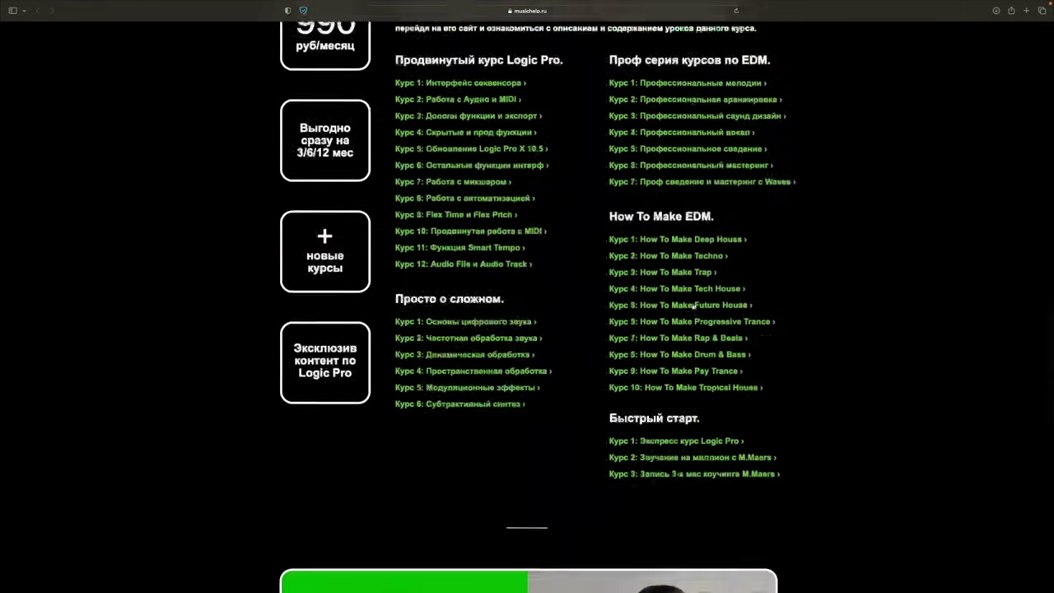
{"action": "scroll", "coordinate": [692, 304], "scroll_direction": "down", "scroll_amount": 7}
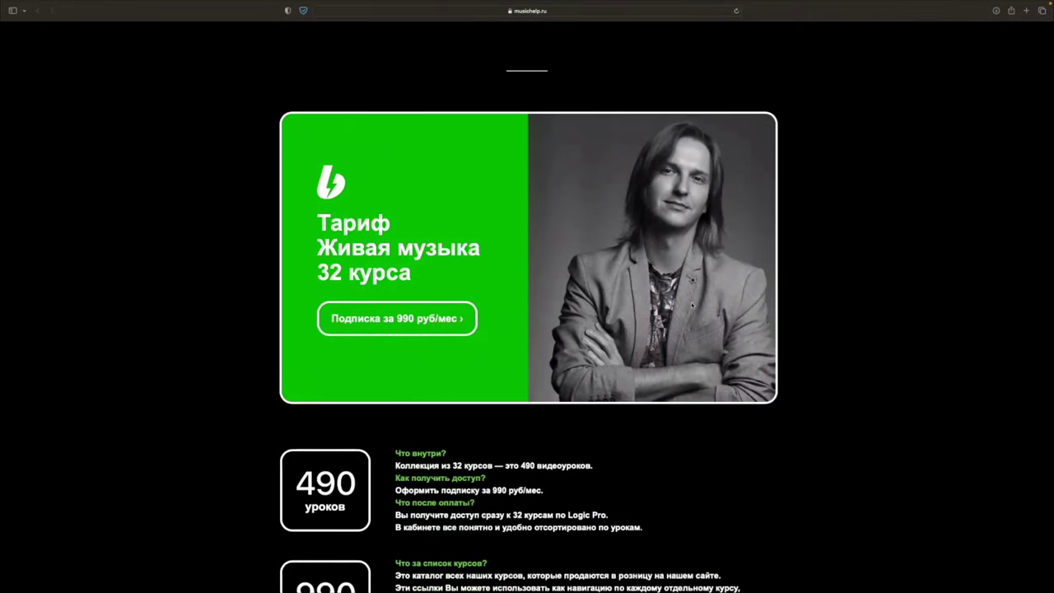
Open the Живая музыка subscription page on Boosty and start subscribing with a VK sign-in.
{"action": "scroll", "coordinate": [497, 367], "scroll_direction": "up", "scroll_amount": 7}
{"action": "left_click", "coordinate": [377, 292]}
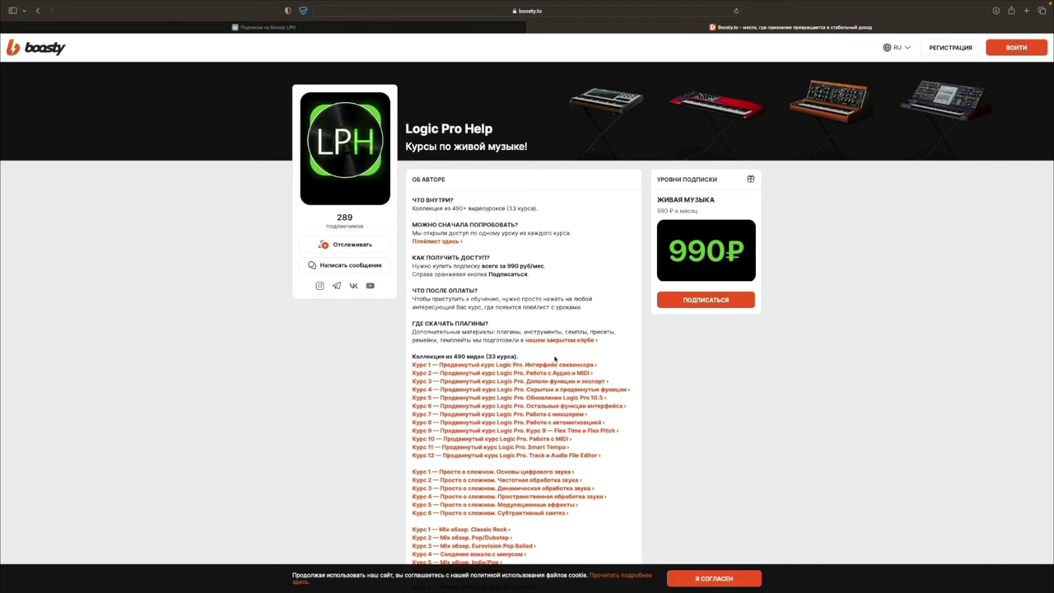
{"action": "left_click", "coordinate": [674, 303]}
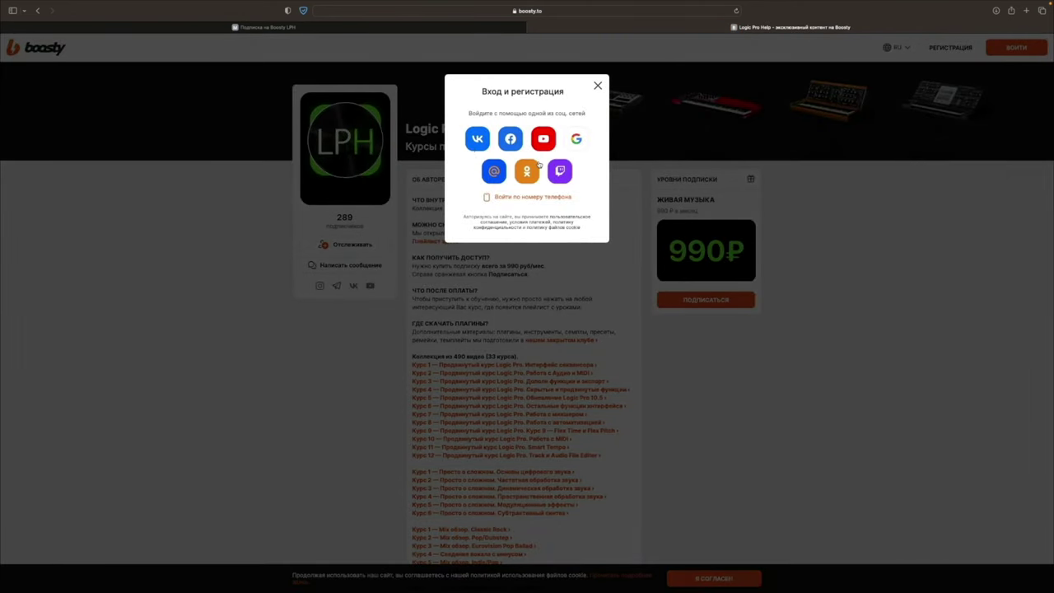
{"action": "left_click", "coordinate": [480, 141]}
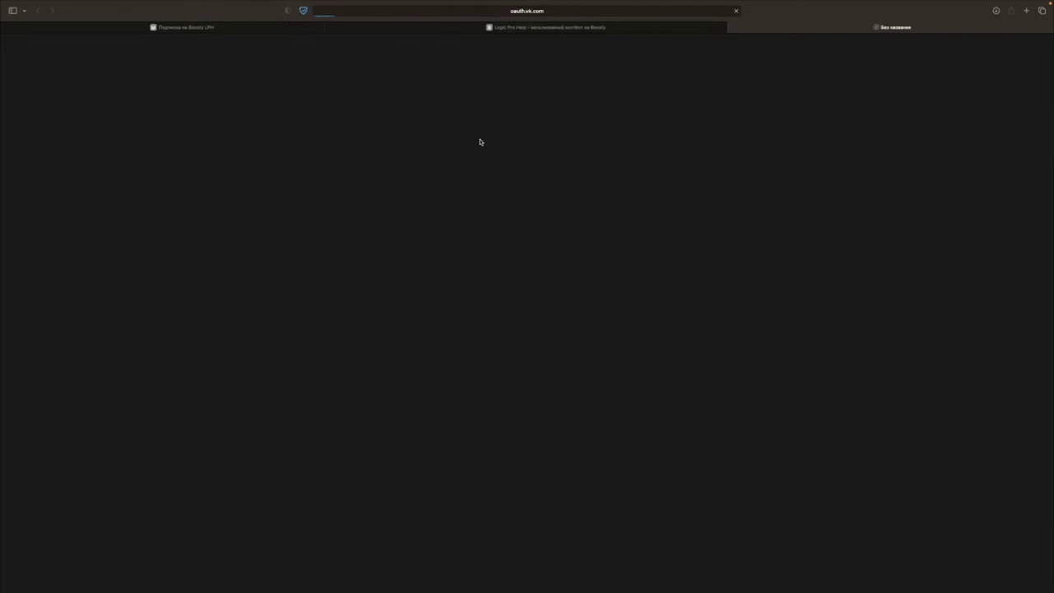
Choose the 1-month period for the Живая музыка subscription and submit the purchase.
{"action": "left_click", "coordinate": [571, 172]}
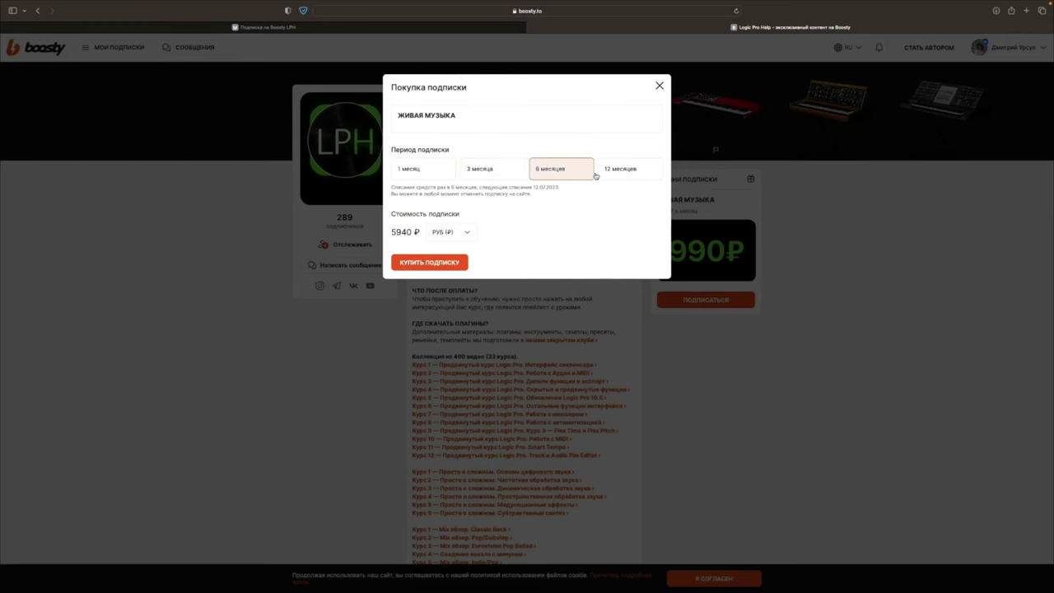
{"action": "left_click", "coordinate": [616, 175]}
{"action": "left_click", "coordinate": [423, 175]}
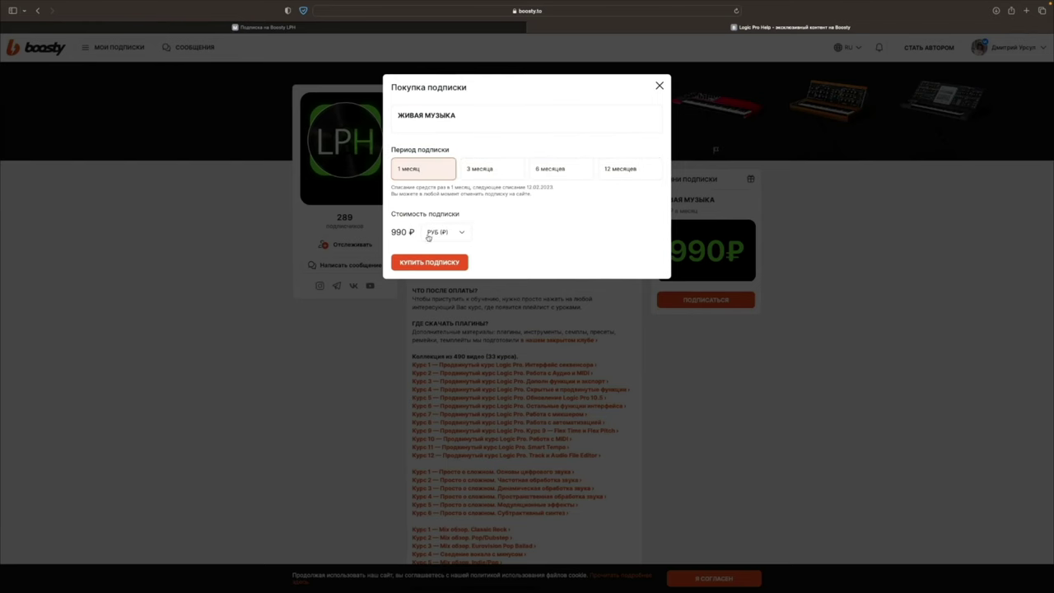
{"action": "left_click", "coordinate": [429, 261]}
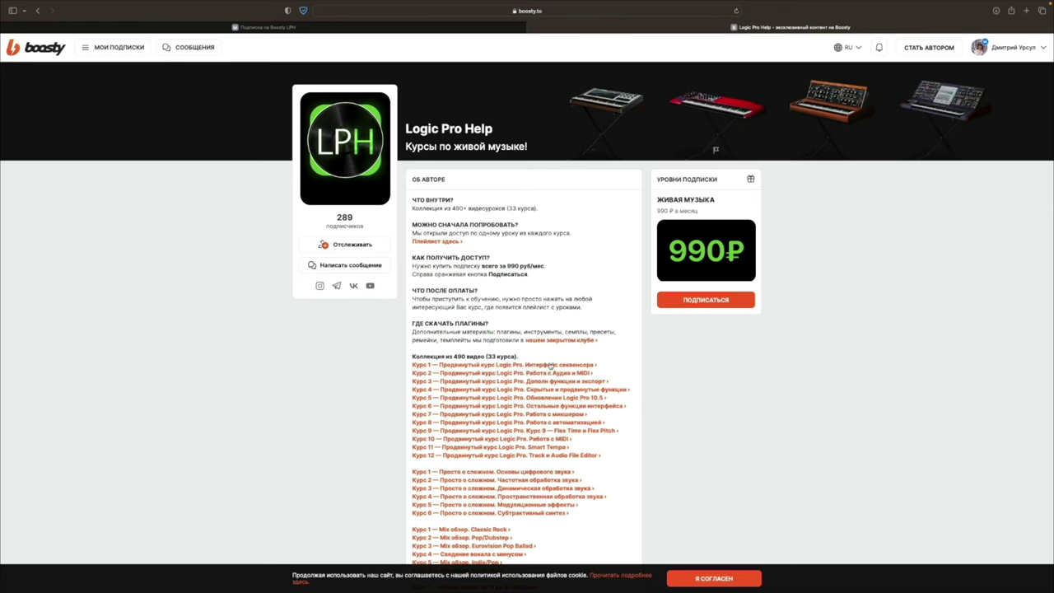
Look through the course list on the Logic Pro Help Boosty page and return to the musichelp.ru subscription page.
{"action": "scroll", "coordinate": [550, 367], "scroll_direction": "down", "scroll_amount": 1}
{"action": "scroll", "coordinate": [549, 366], "scroll_direction": "down", "scroll_amount": 1}
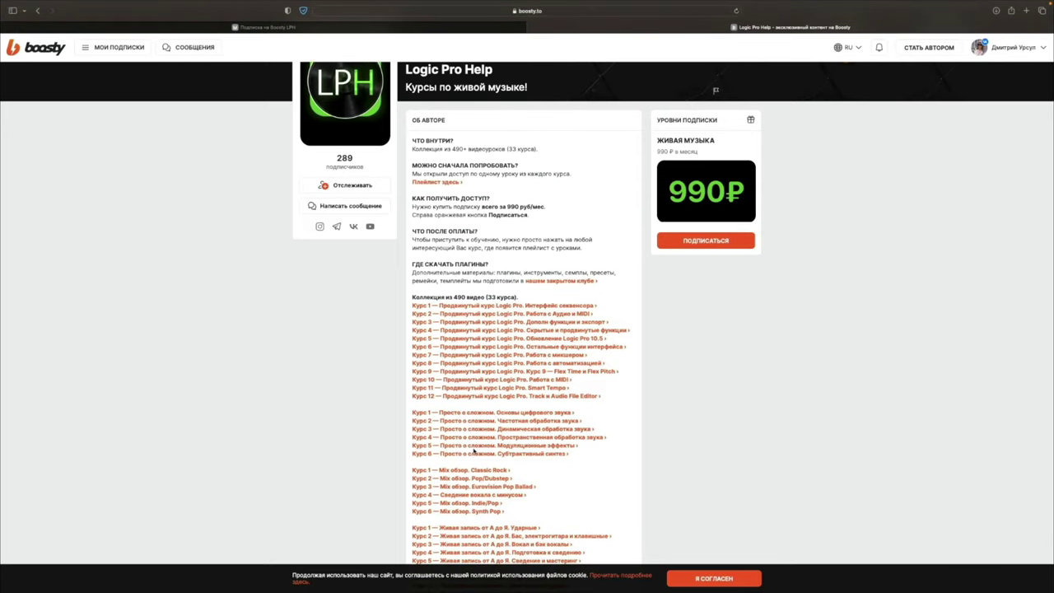
{"action": "scroll", "coordinate": [478, 444], "scroll_direction": "down", "scroll_amount": 1}
{"action": "left_click", "coordinate": [371, 29]}
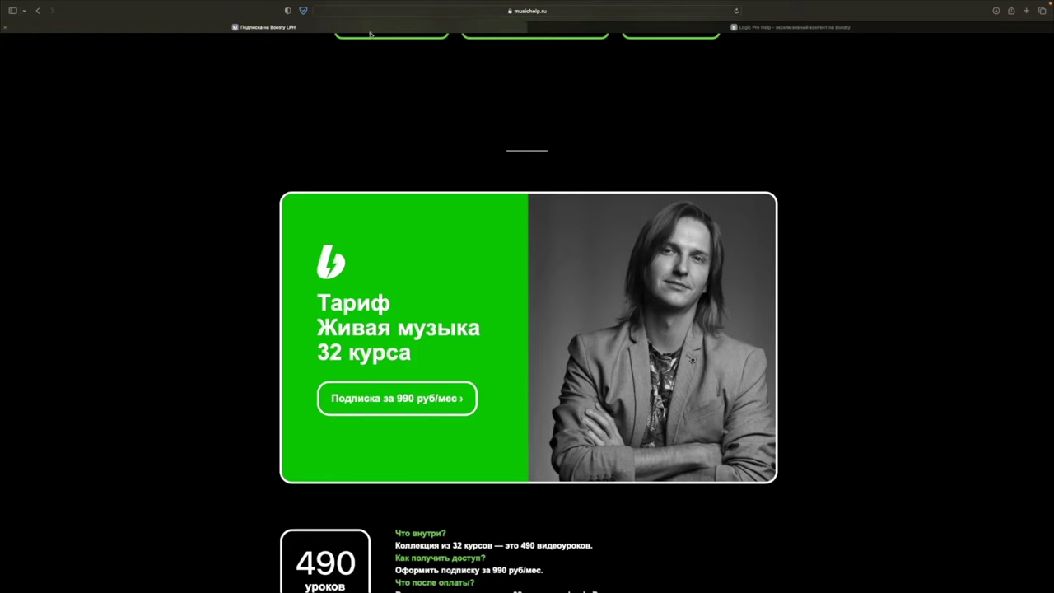
{"action": "scroll", "coordinate": [477, 229], "scroll_direction": "up", "scroll_amount": 5}
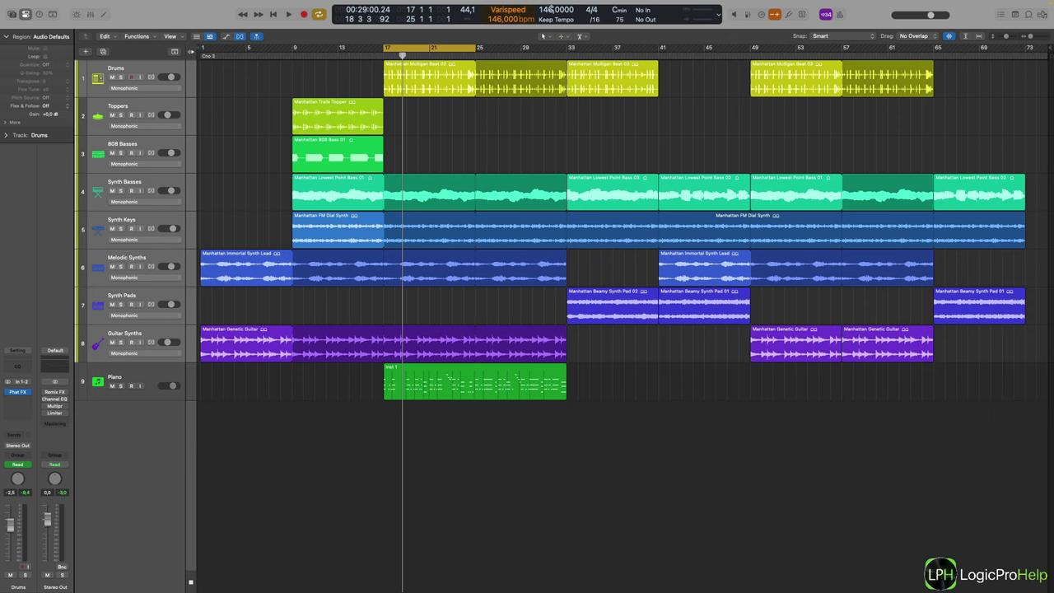
Switch to Logic Pro, turn off the cycle area and play the project from bar 17.
{"action": "left_click", "coordinate": [174, 51]}
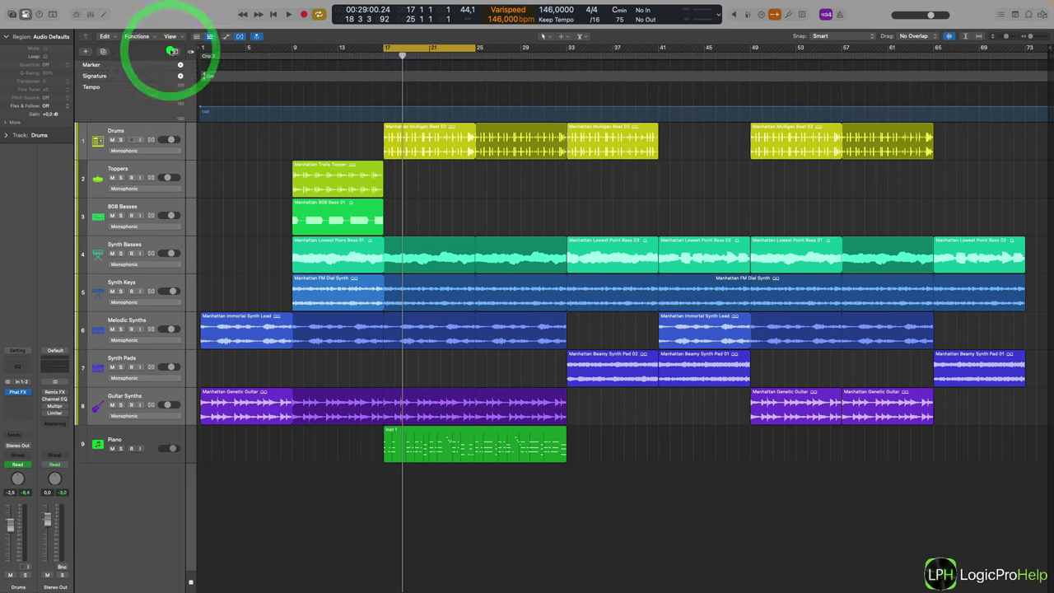
{"action": "left_click", "coordinate": [173, 51]}
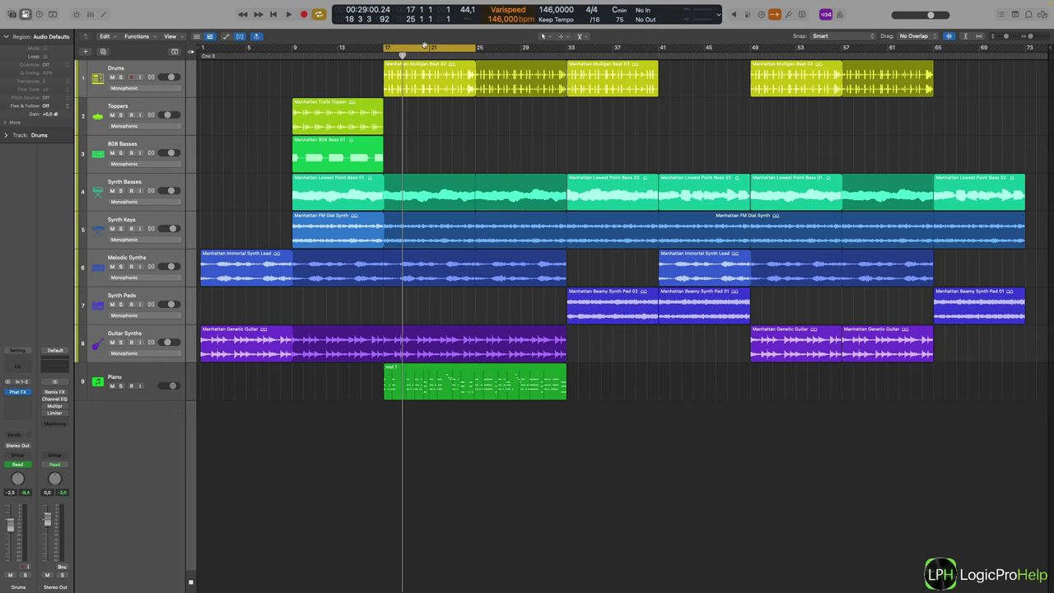
{"action": "left_click_drag", "start_coordinate": [424, 45], "coordinate": [384, 47]}
{"action": "key", "text": "space"}
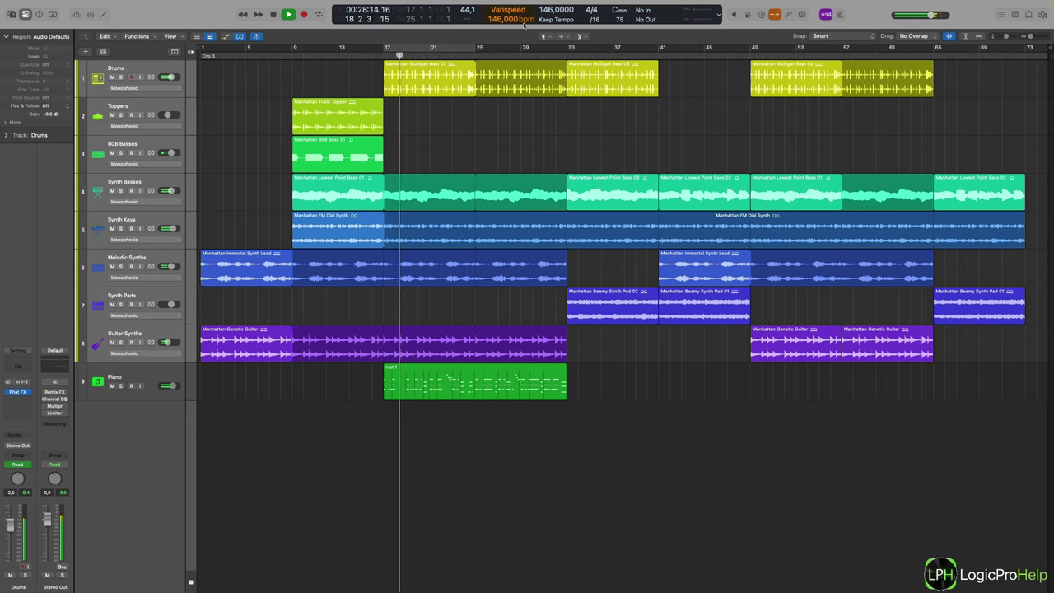
{"action": "key", "text": "space"}
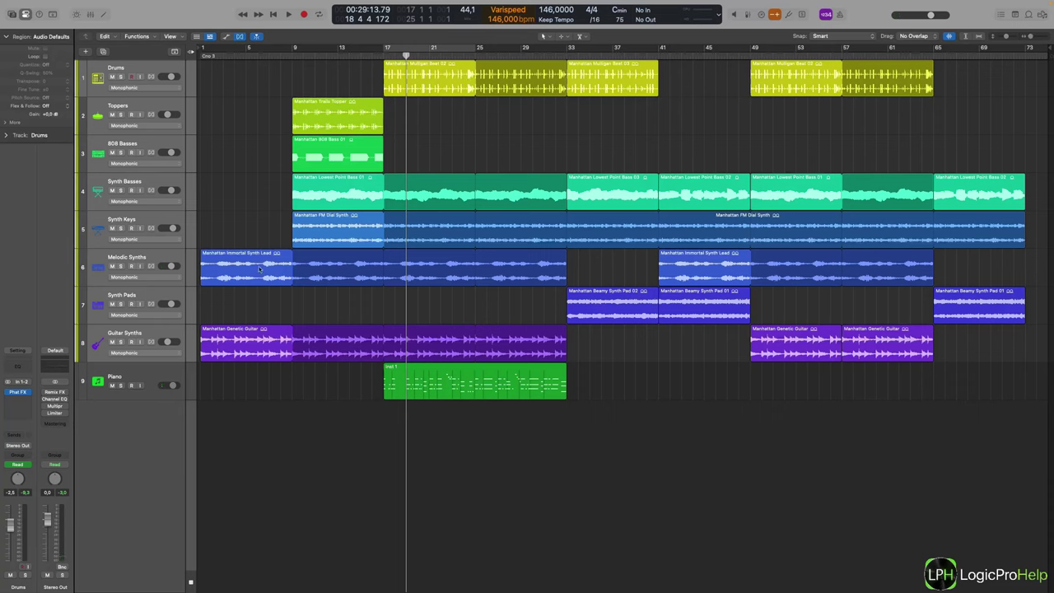
Enable Follow Tempo for the regions on the Drums through Guitar Synths tracks and mute the Piano track.
{"action": "left_click", "coordinate": [160, 333]}
{"action": "left_click", "coordinate": [170, 69], "text": "shift"}
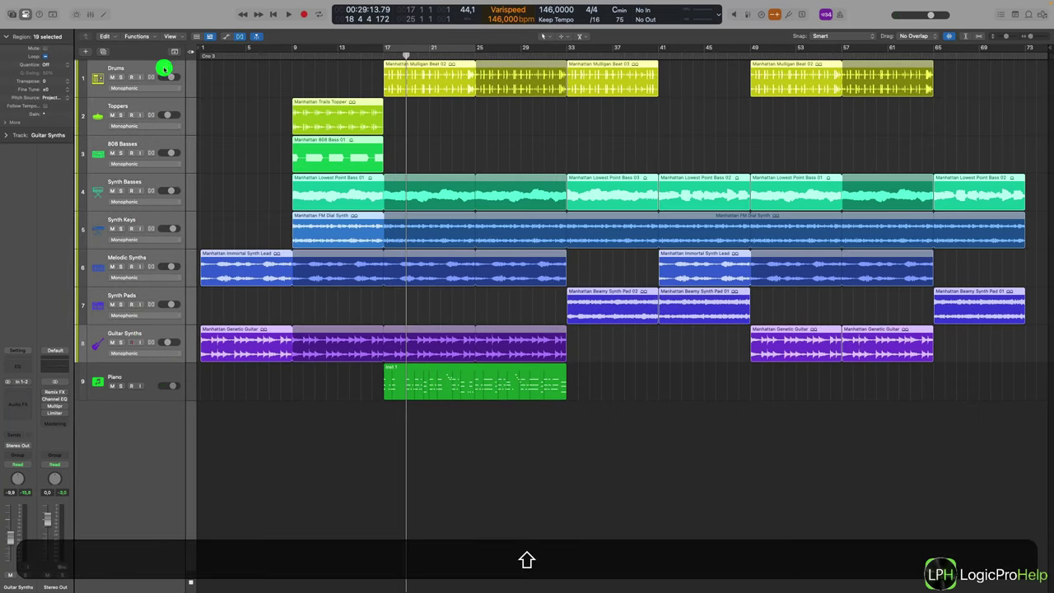
{"action": "left_click", "coordinate": [44, 105]}
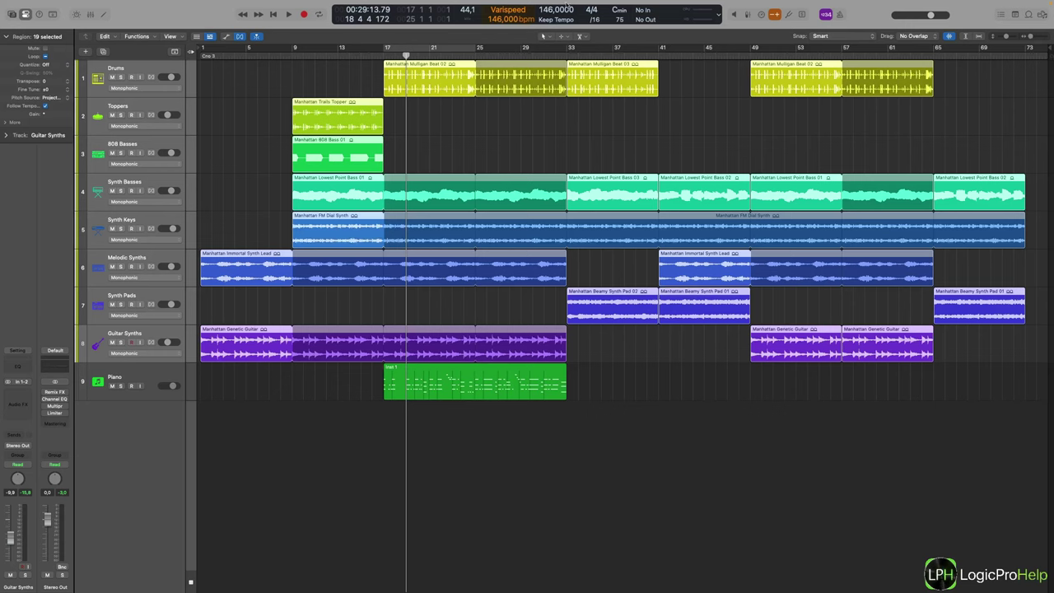
{"action": "left_click", "coordinate": [130, 369]}
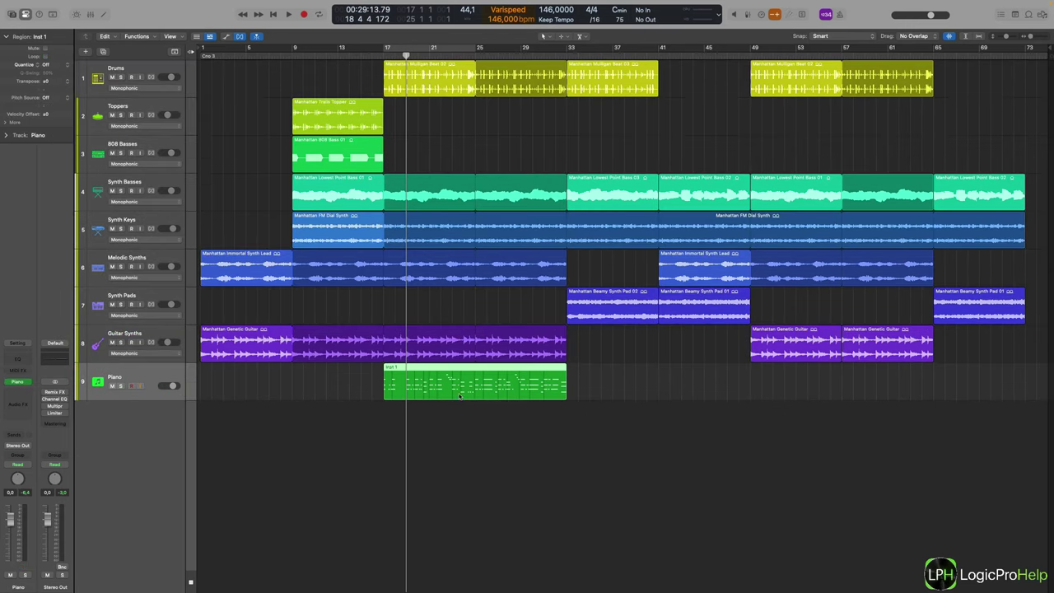
{"action": "left_click", "coordinate": [112, 387]}
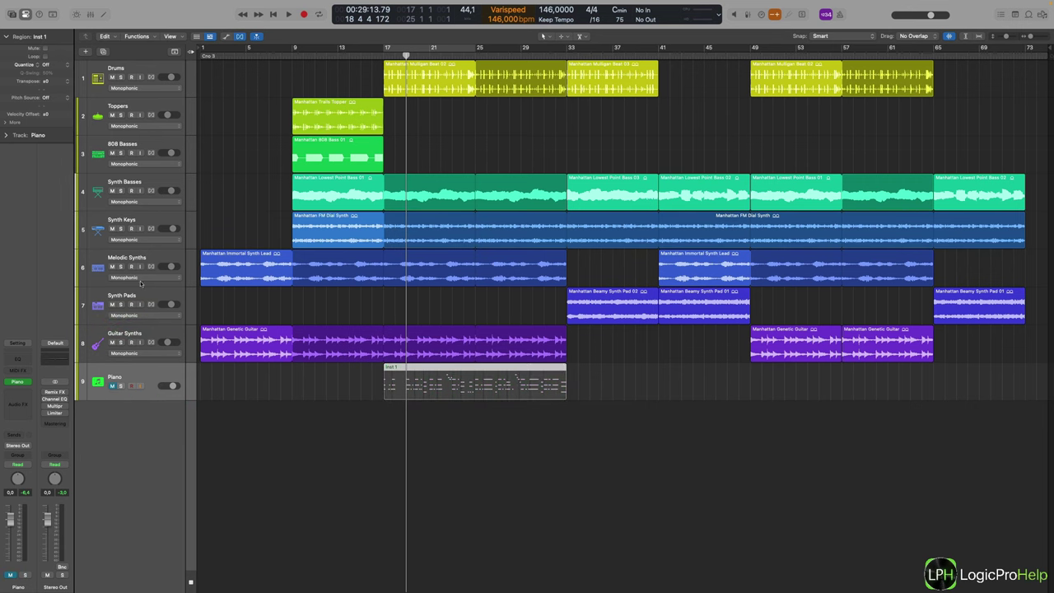
Set the flex mode of the Drums through Guitar Synths tracks to Flex Time - Speed (FX).
{"action": "left_click", "coordinate": [137, 327], "text": "shift"}
{"action": "left_click", "coordinate": [144, 82], "text": "shift"}
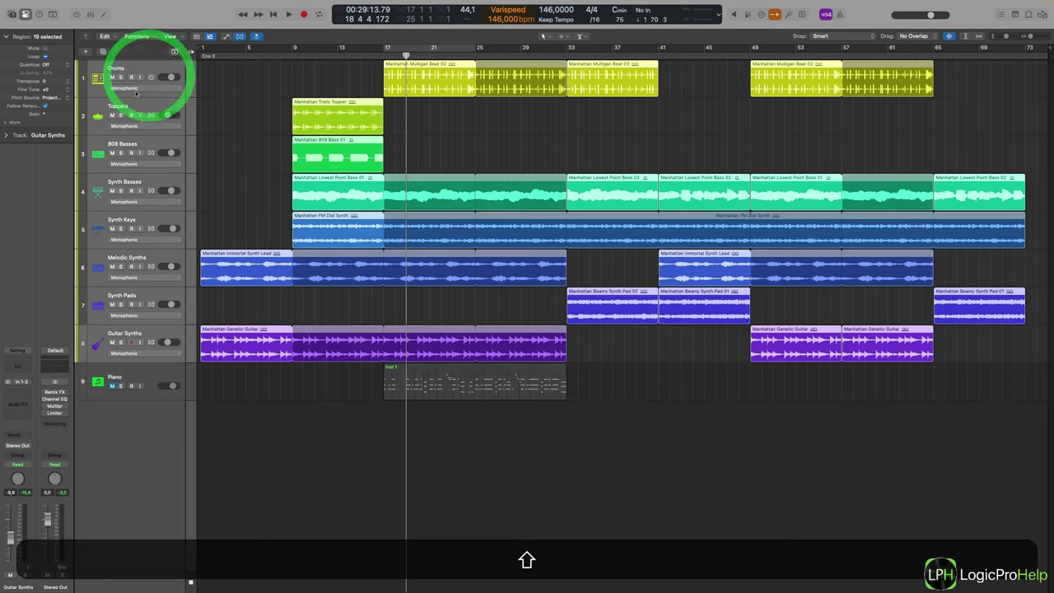
{"action": "left_click", "coordinate": [124, 88]}
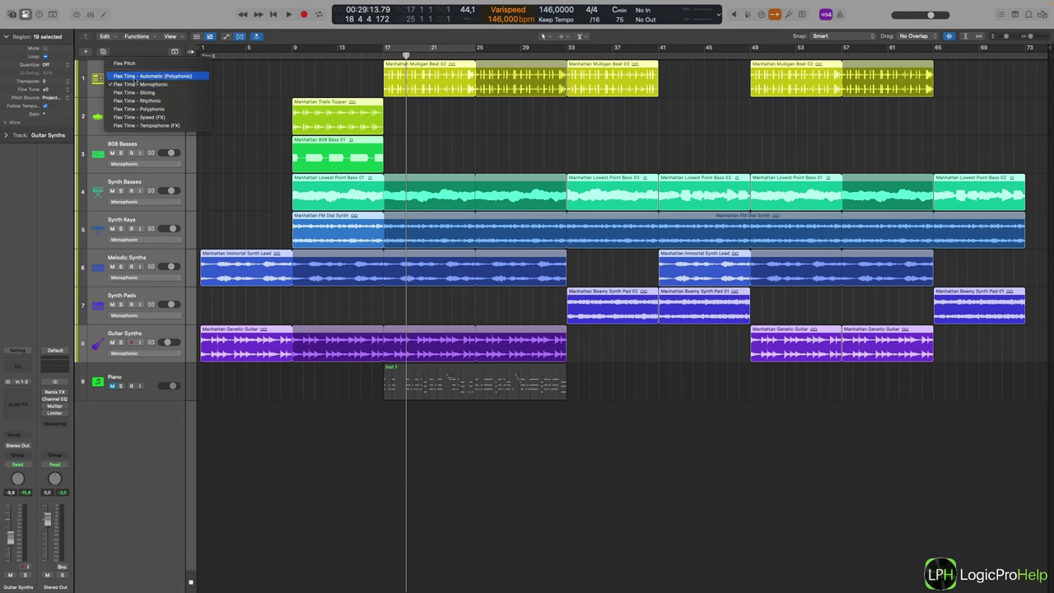
{"action": "left_click", "coordinate": [143, 120]}
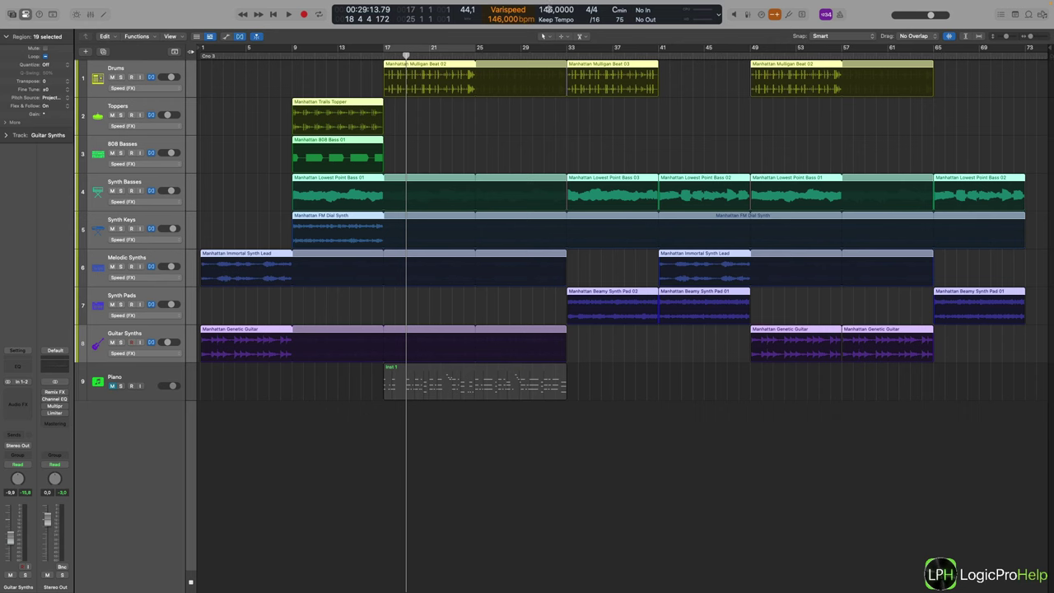
Play the arrangement from bar 17 to hear it in Speed (FX) mode at the original tempo.
{"action": "left_click", "coordinate": [385, 52]}
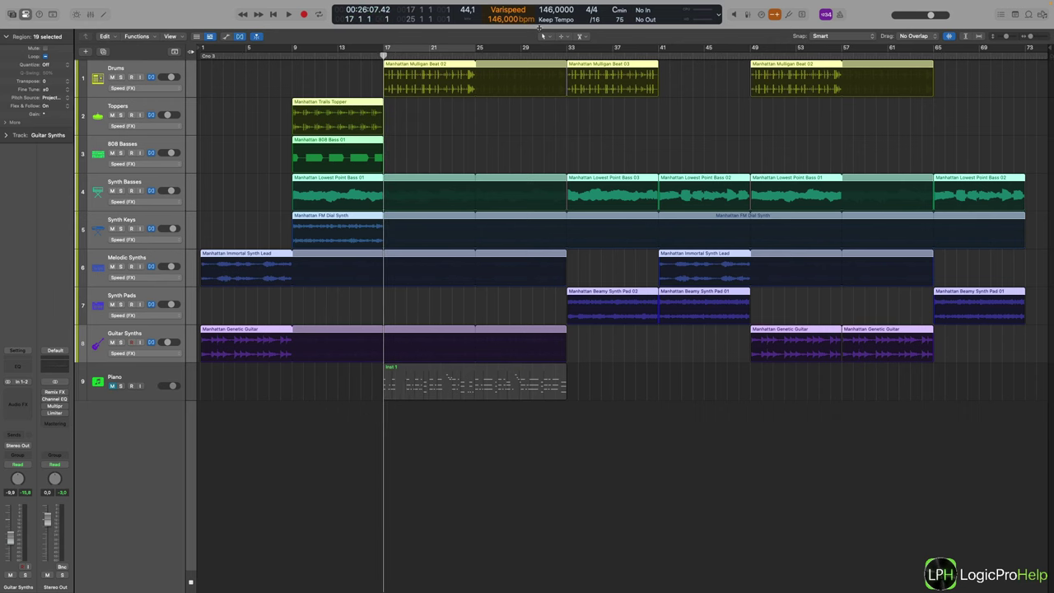
{"action": "key", "text": "space"}
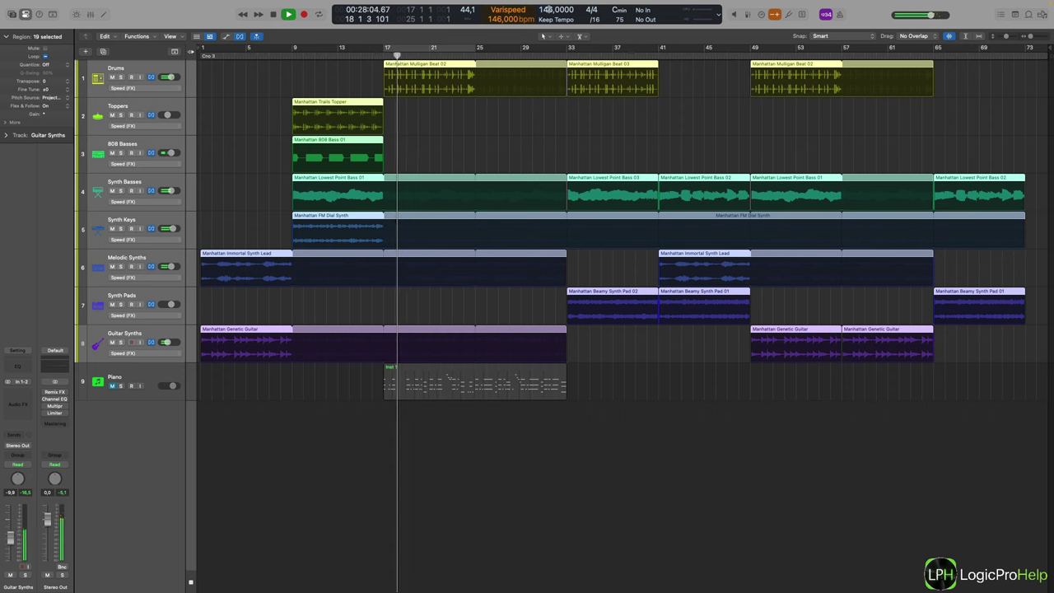
{"action": "key", "text": "space"}
Try a project tempo of 132 by playing from bar 17 and return the tempo to 146.
{"action": "left_click_drag", "start_coordinate": [548, 10], "coordinate": [545, 36]}
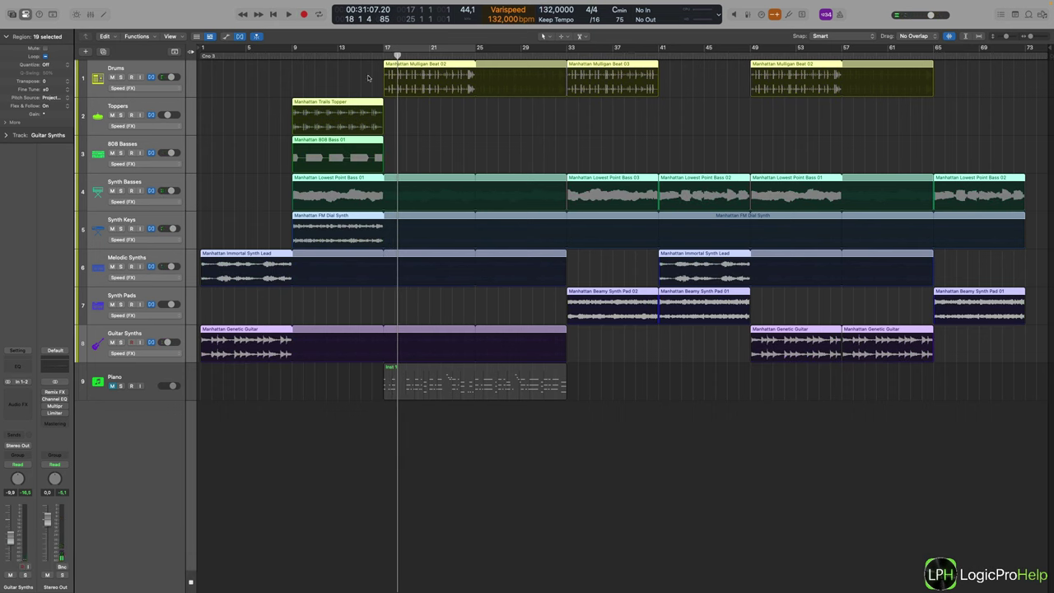
{"action": "left_click", "coordinate": [384, 52]}
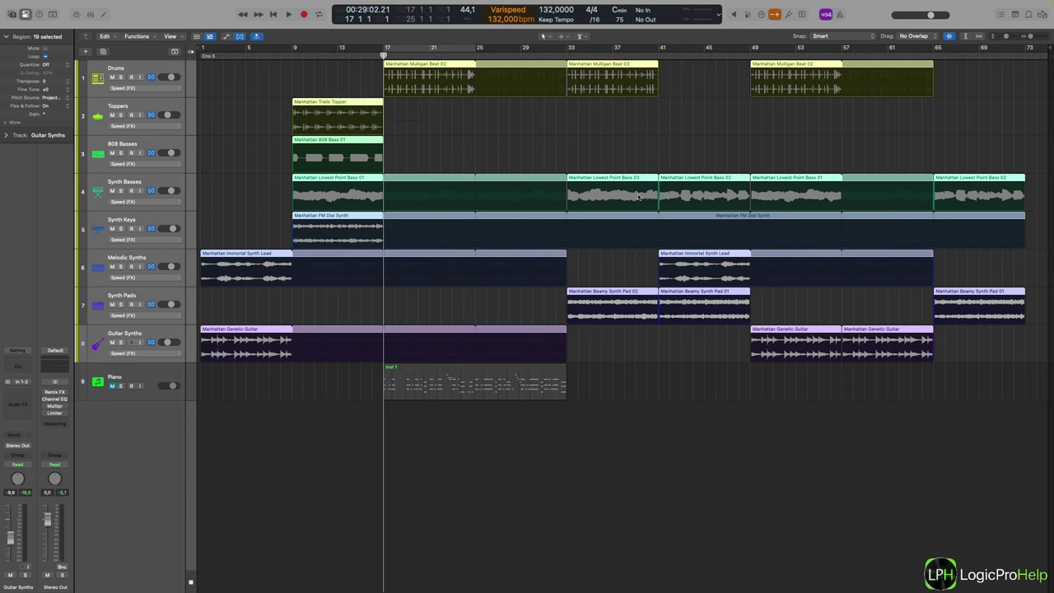
{"action": "key", "text": "space"}
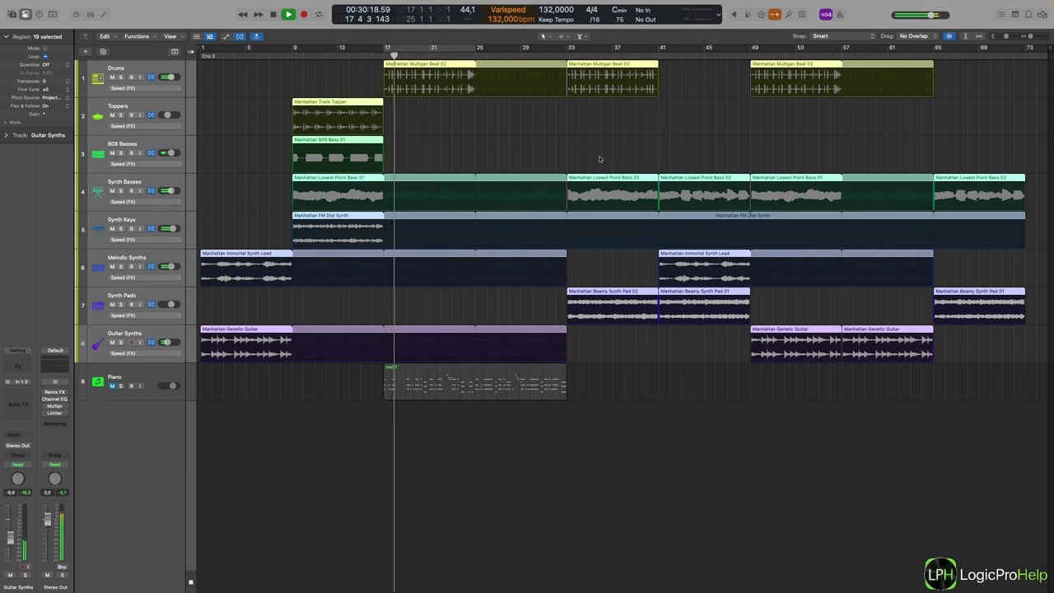
{"action": "key", "text": "space"}
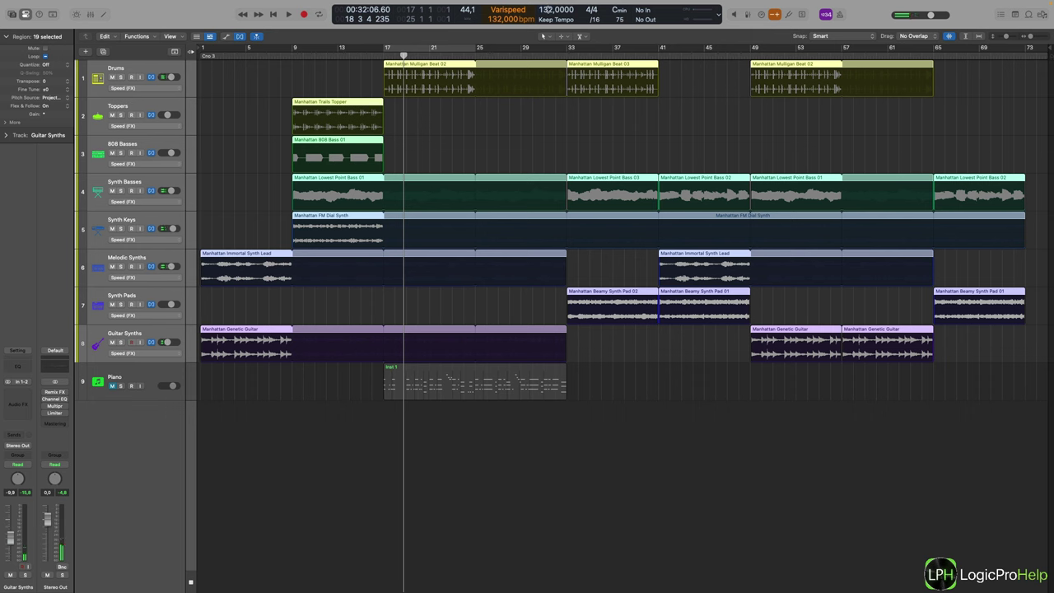
{"action": "left_click_drag", "start_coordinate": [548, 10], "coordinate": [547, 0]}
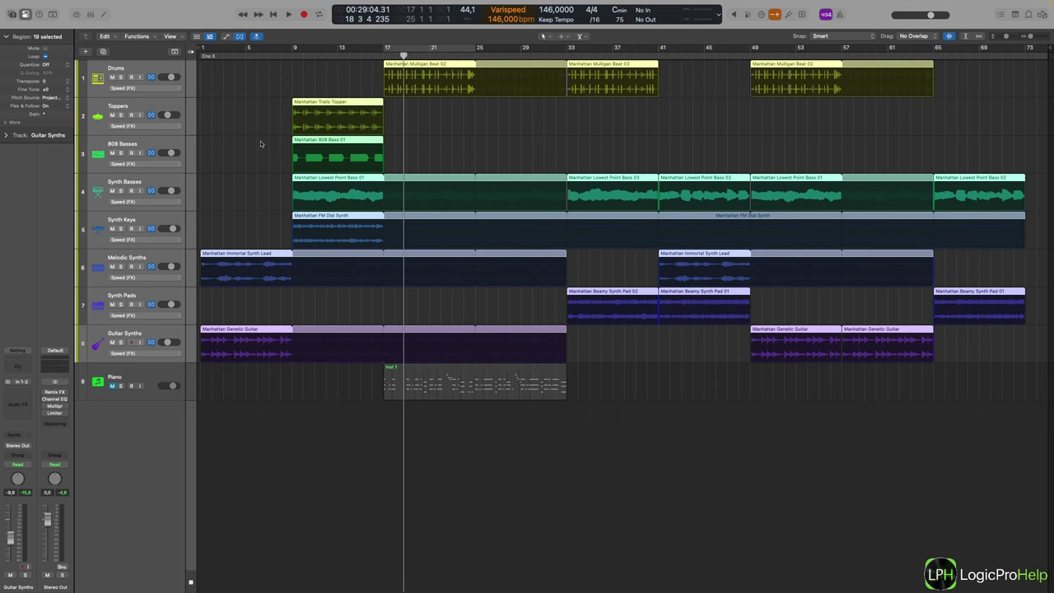
Show the global tracks and add a tempo point at bar 25 lowered to 125.
{"action": "left_click", "coordinate": [175, 51]}
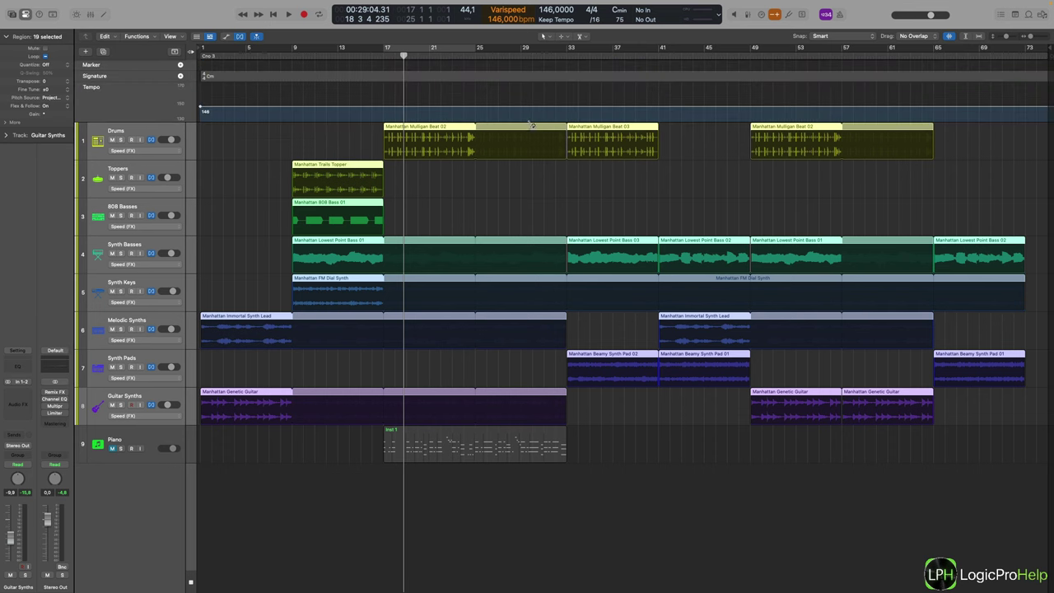
{"action": "left_click", "coordinate": [475, 108]}
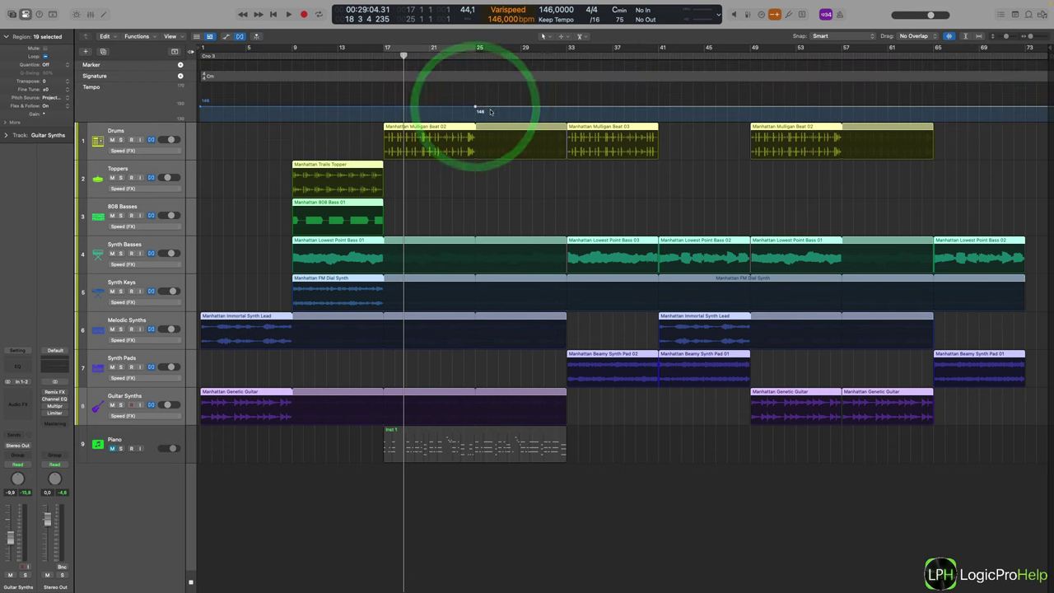
{"action": "left_click", "coordinate": [489, 110]}
{"action": "left_click_drag", "start_coordinate": [492, 108], "coordinate": [485, 124]}
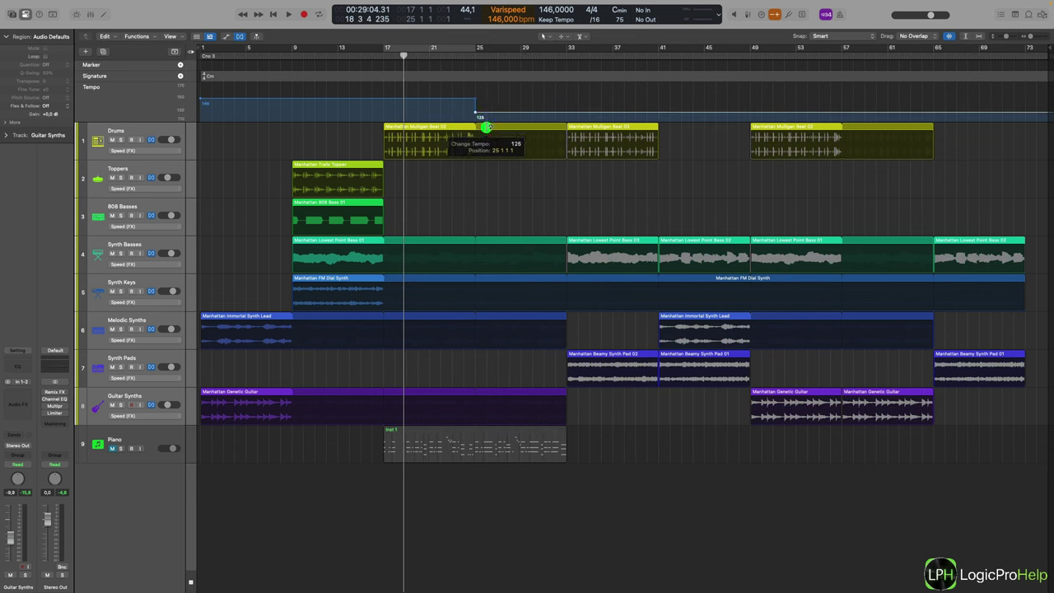
Play from bar 23 through the tempo change at bar 25.
{"action": "left_click", "coordinate": [452, 55]}
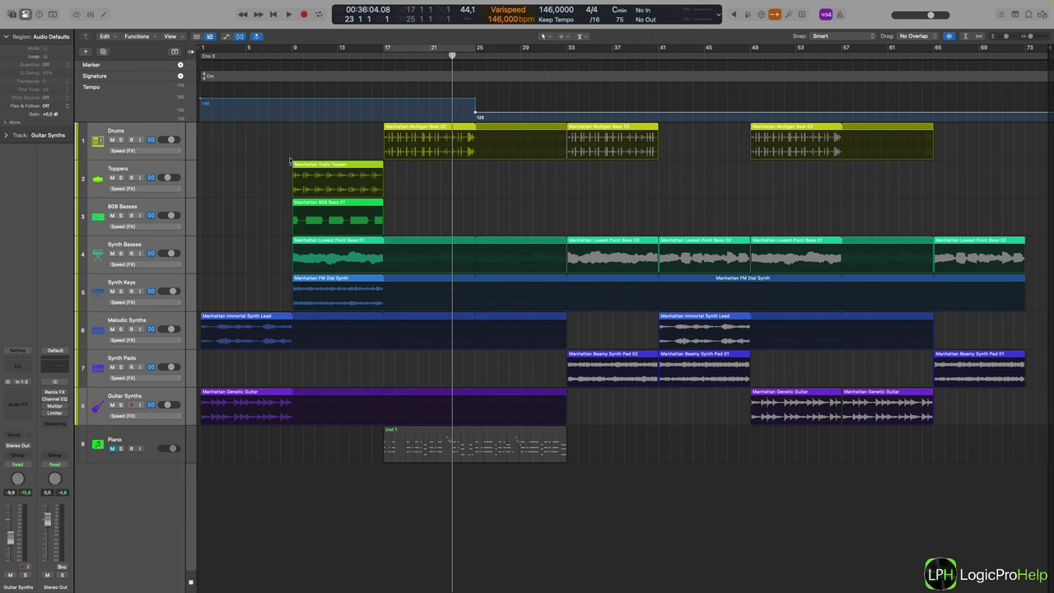
{"action": "key", "text": "space"}
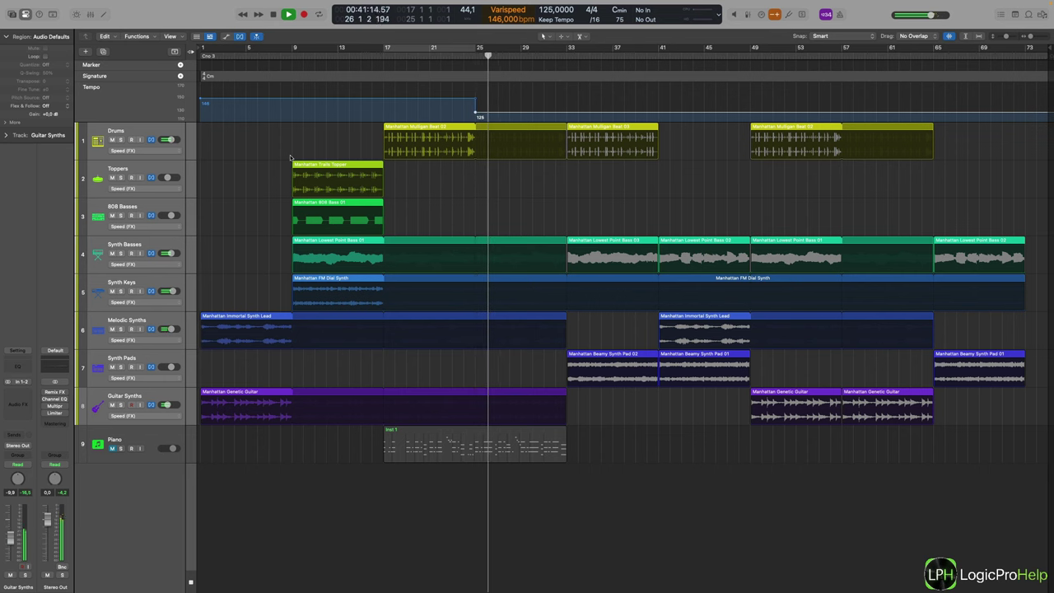
{"action": "key", "text": "space"}
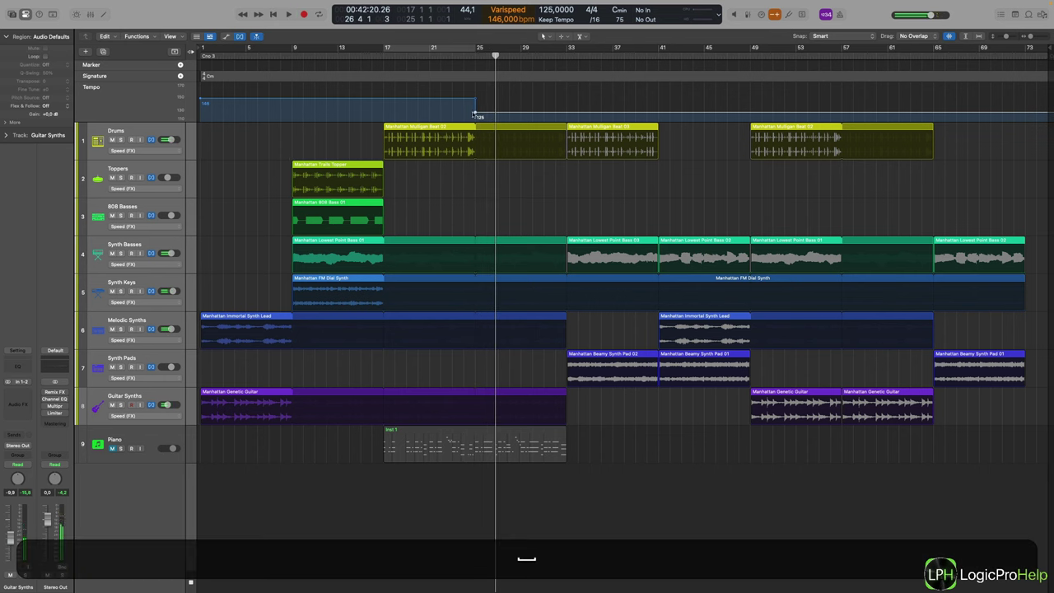
Lower the tempo point at bar 25 to 120 and play the transition from bar 23.
{"action": "left_click_drag", "start_coordinate": [474, 114], "coordinate": [475, 117]}
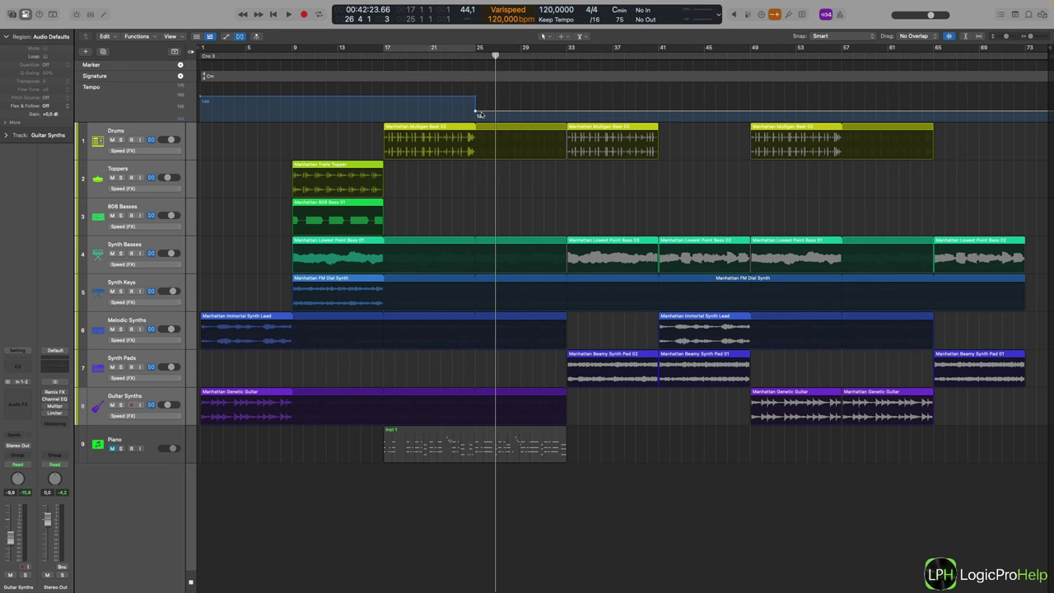
{"action": "left_click", "coordinate": [453, 56]}
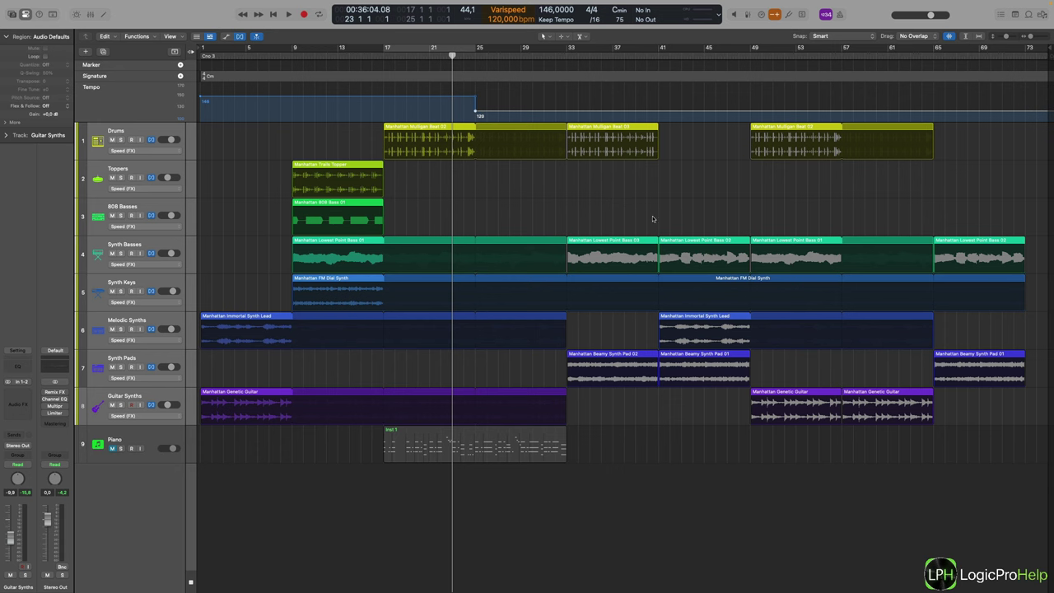
{"action": "key", "text": "space"}
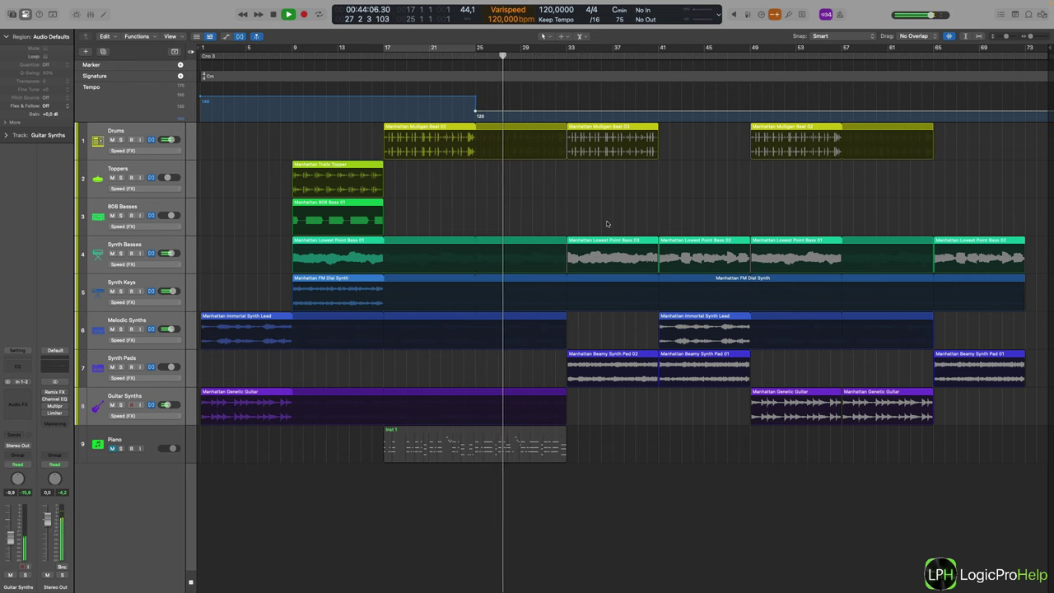
{"action": "key", "text": "space"}
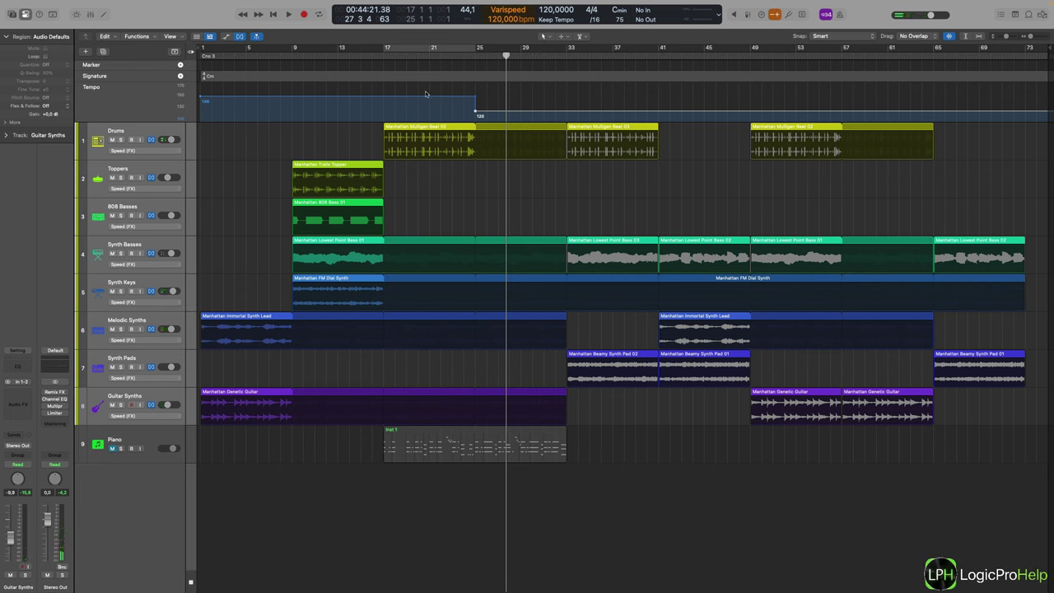
Set the audio tracks' flex mode to Polyphonic and play from bar 23 through the tempo change at bar 25.
{"action": "left_click", "coordinate": [147, 151]}
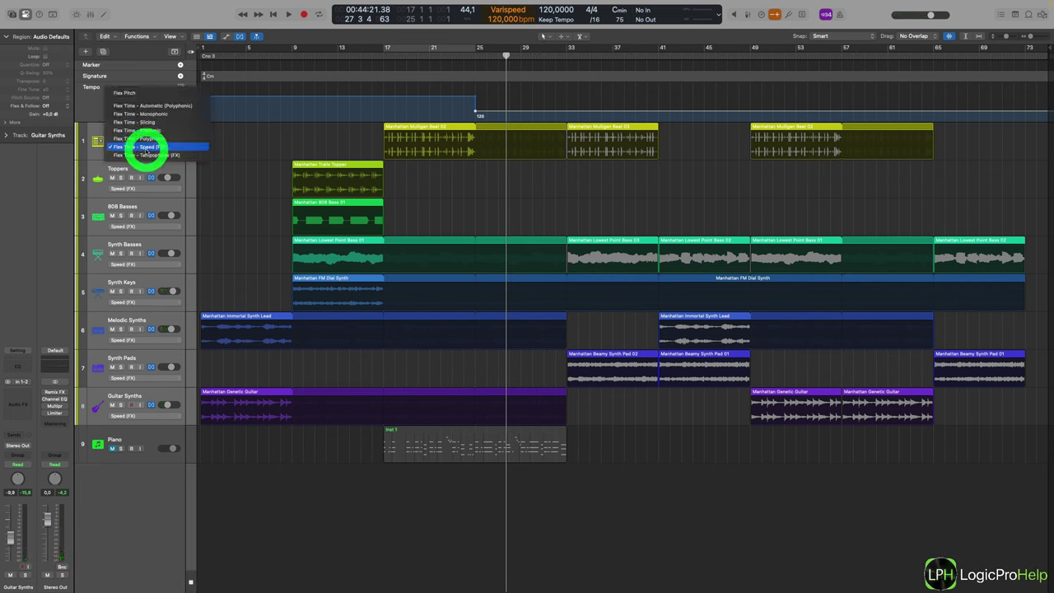
{"action": "left_click", "coordinate": [198, 140]}
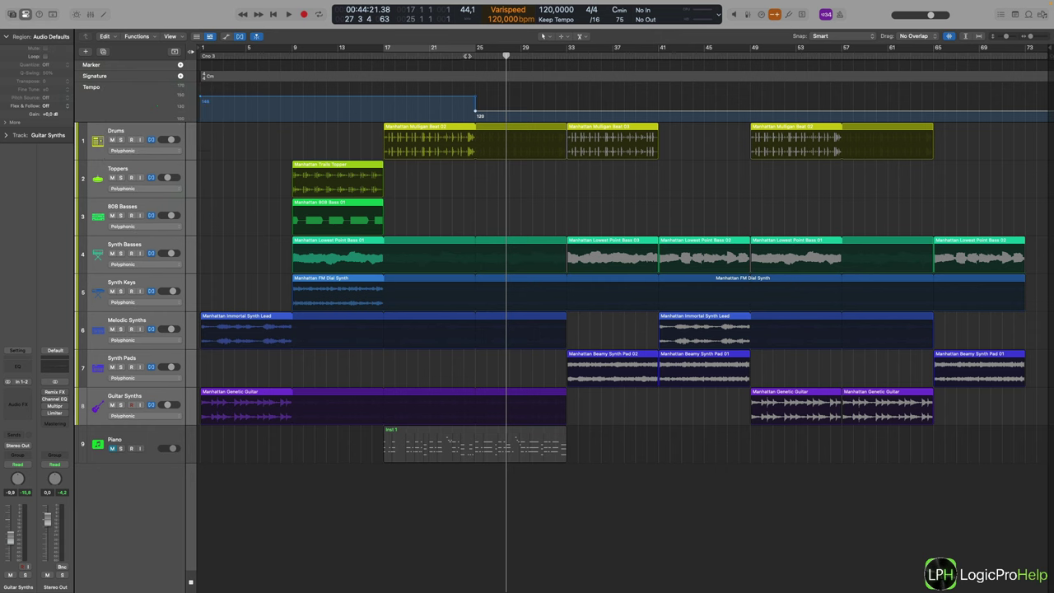
{"action": "left_click_drag", "start_coordinate": [467, 56], "coordinate": [453, 56]}
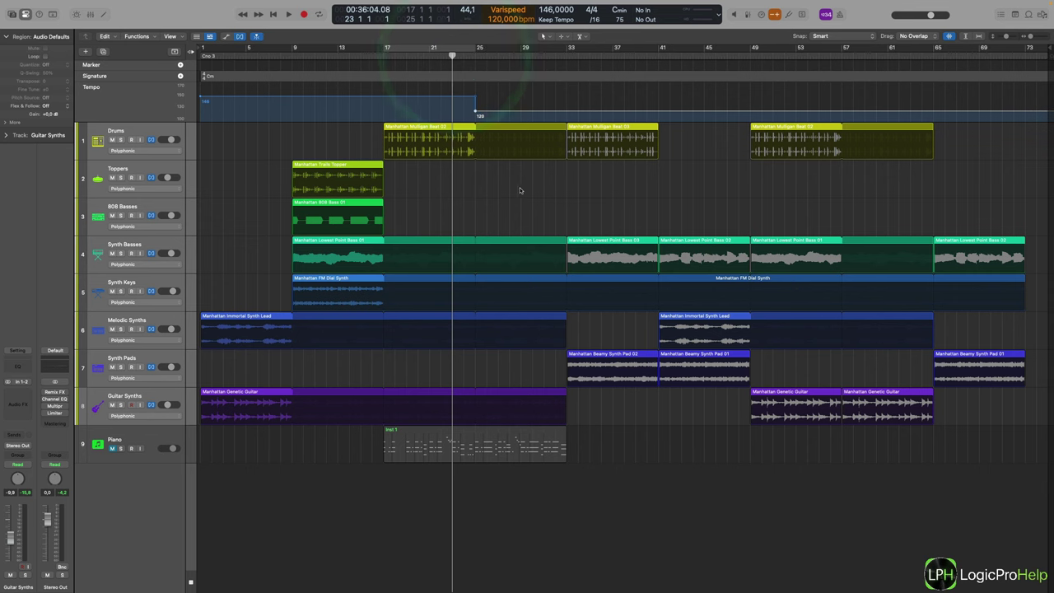
{"action": "key", "text": "space"}
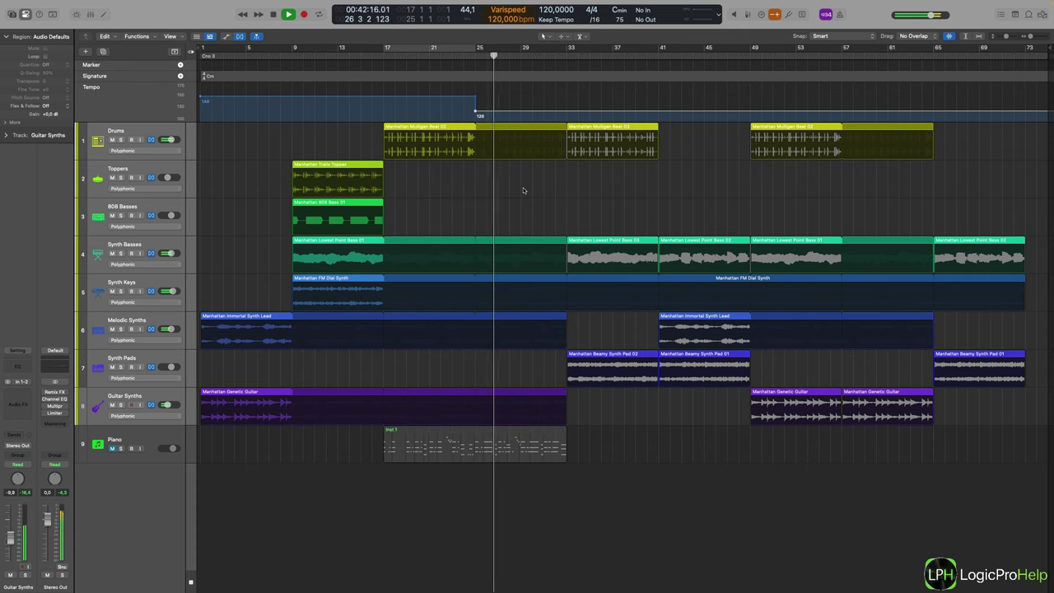
{"action": "key", "text": "space"}
Set the audio tracks' flex mode to Speed (FX) and play the tempo change again from shortly before bar 25.
{"action": "left_click", "coordinate": [123, 151]}
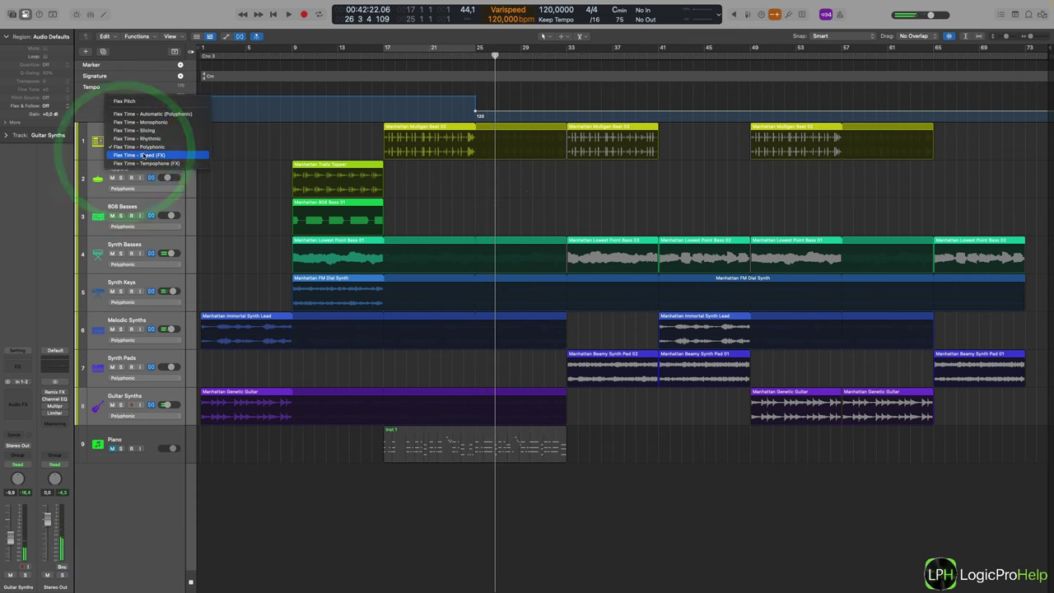
{"action": "left_click", "coordinate": [147, 158]}
{"action": "left_click", "coordinate": [460, 55]}
{"action": "key", "text": "space"}
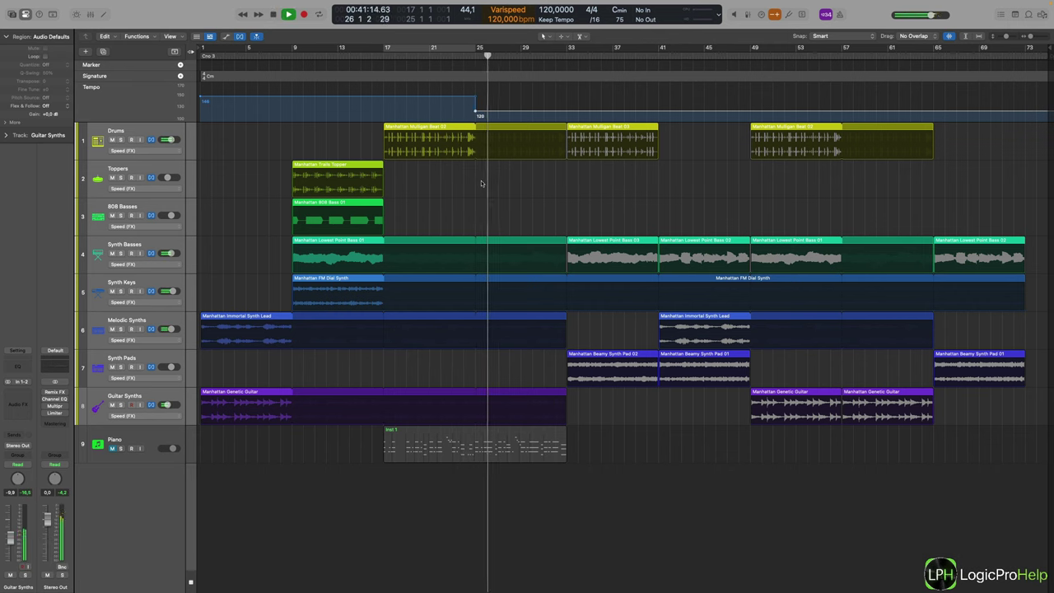
{"action": "key", "text": "space"}
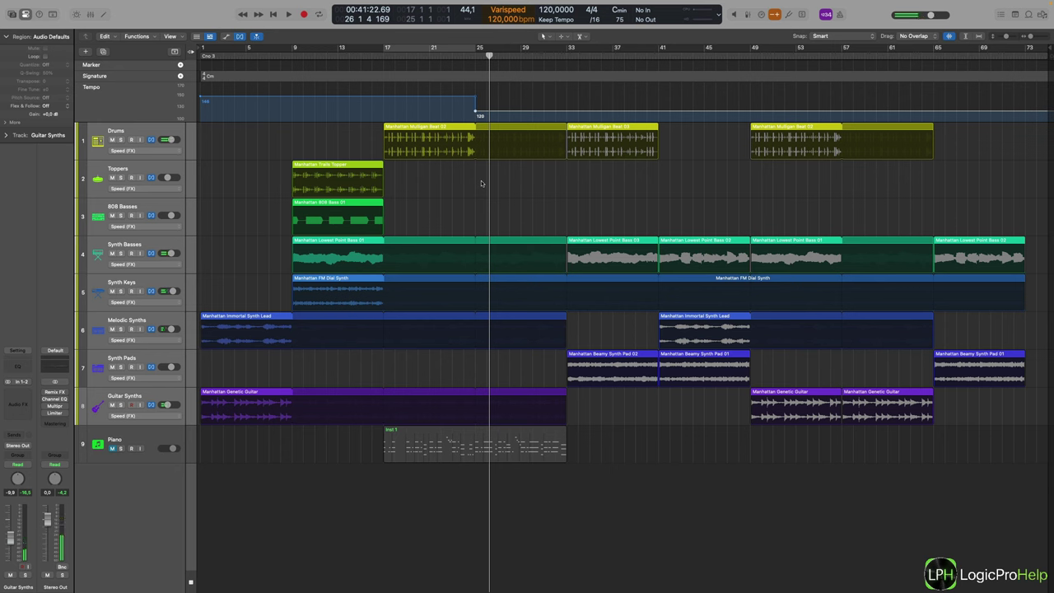
View the available Varispeed modes and close the list without choosing another mode.
{"action": "left_click", "coordinate": [508, 11]}
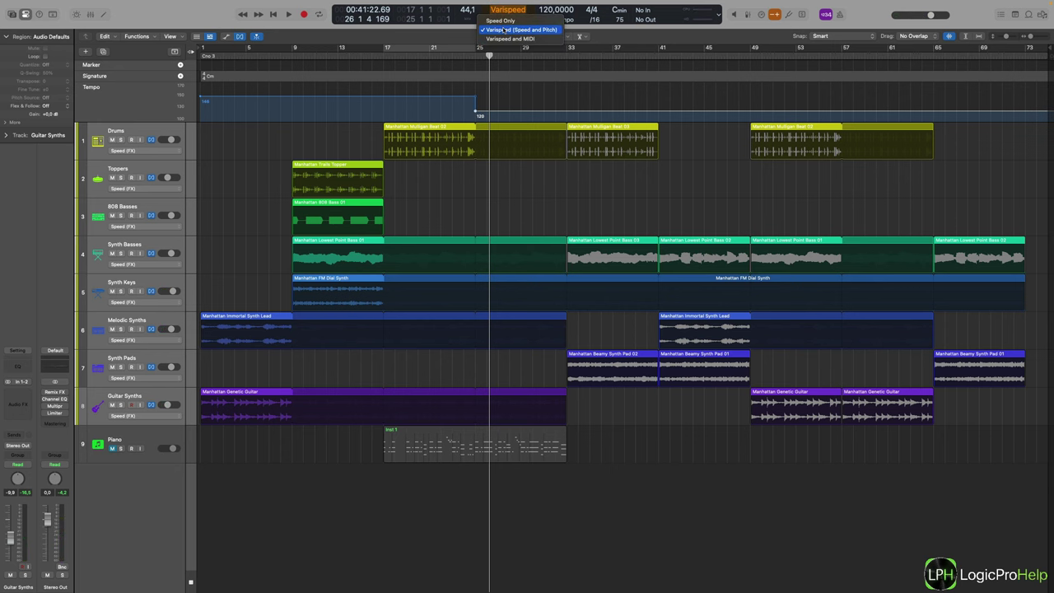
{"action": "left_click", "coordinate": [243, 216]}
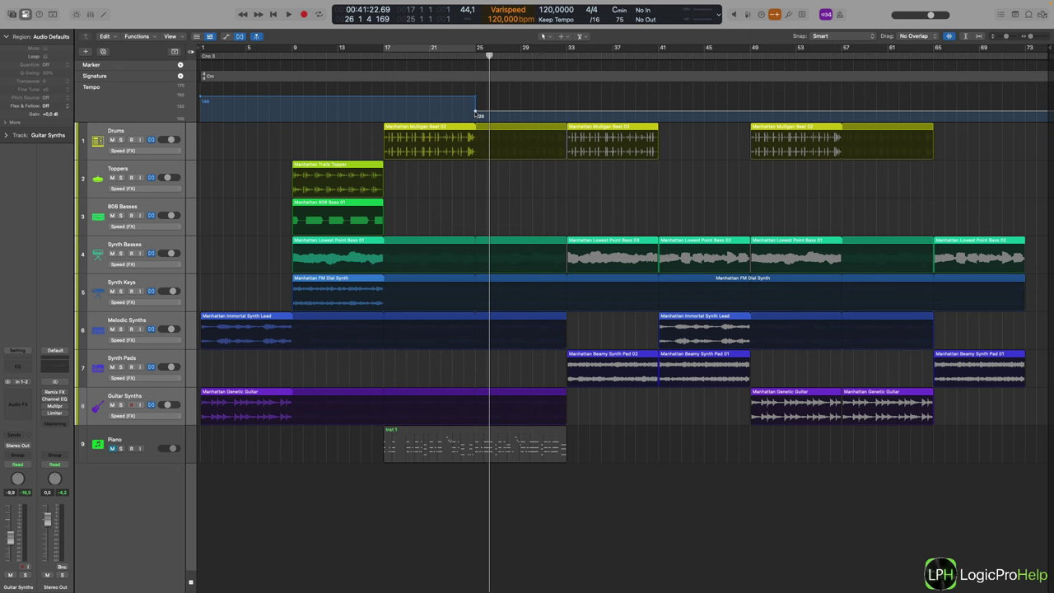
Add a tempo point at bar 17 and shape a curved tempo drop to 104 at bar 25.
{"action": "left_click", "coordinate": [383, 97]}
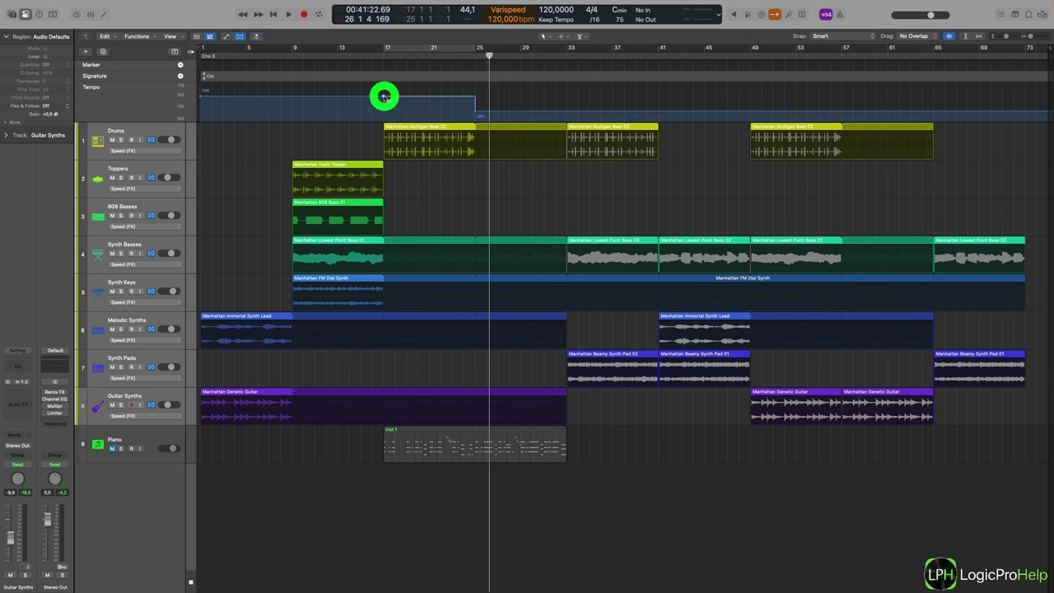
{"action": "mouse_move", "coordinate": [482, 100]}
{"action": "left_mouse_down"}
{"action": "mouse_move", "coordinate": [416, 107]}
{"action": "mouse_move", "coordinate": [483, 110]}
{"action": "mouse_move", "coordinate": [474, 118]}
{"action": "left_mouse_up"}
Play from bar 17 through the curved tempo slowdown and stop past bar 21.
{"action": "double_click", "coordinate": [385, 52]}
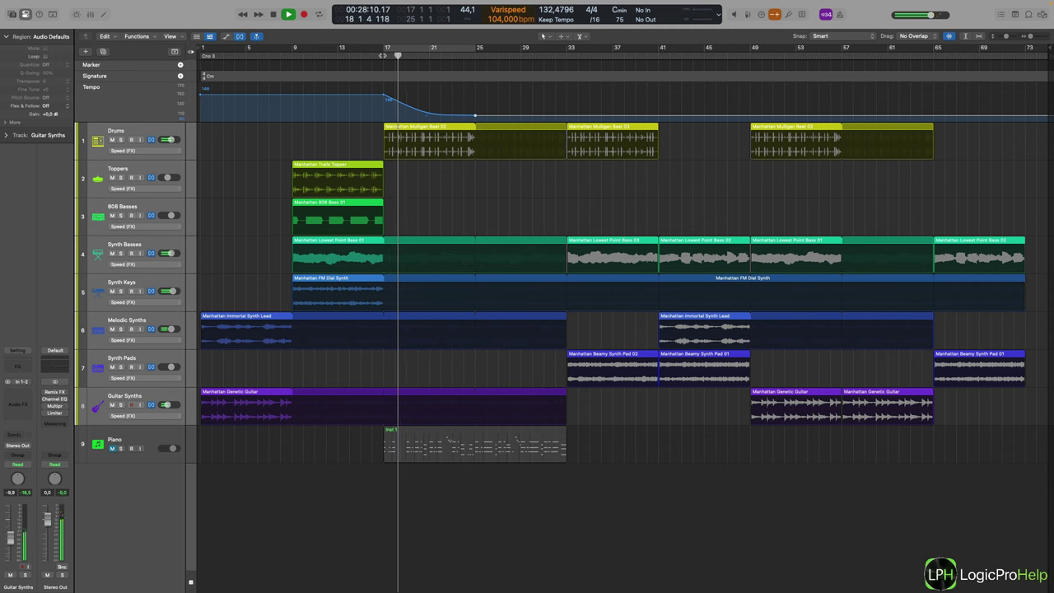
{"action": "left_click", "coordinate": [426, 119]}
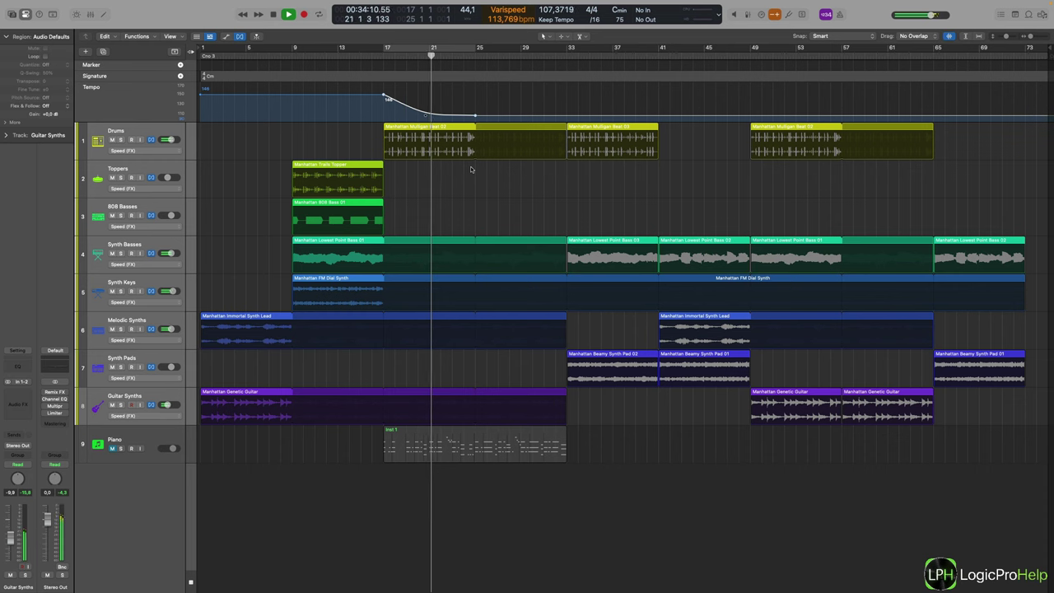
{"action": "key", "text": "space"}
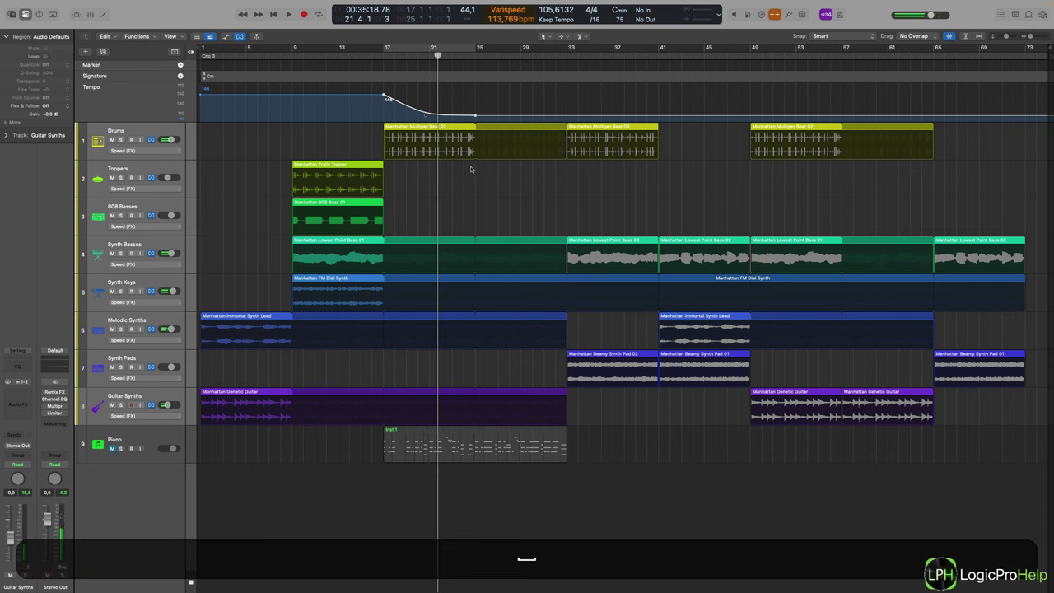